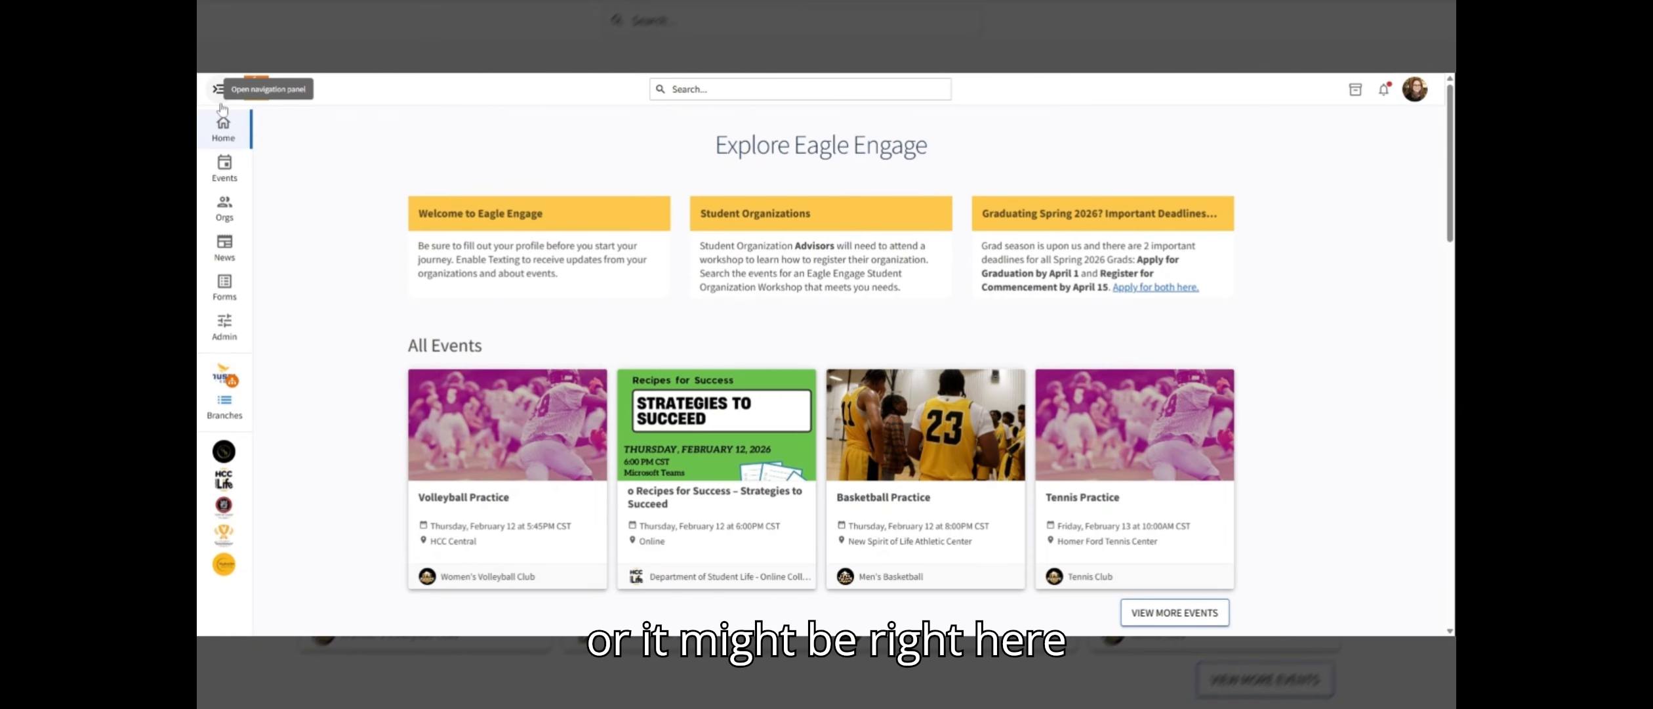
Open the student life organization's event management and start creating a new event
{"action": "left_click", "coordinate": [224, 539]}
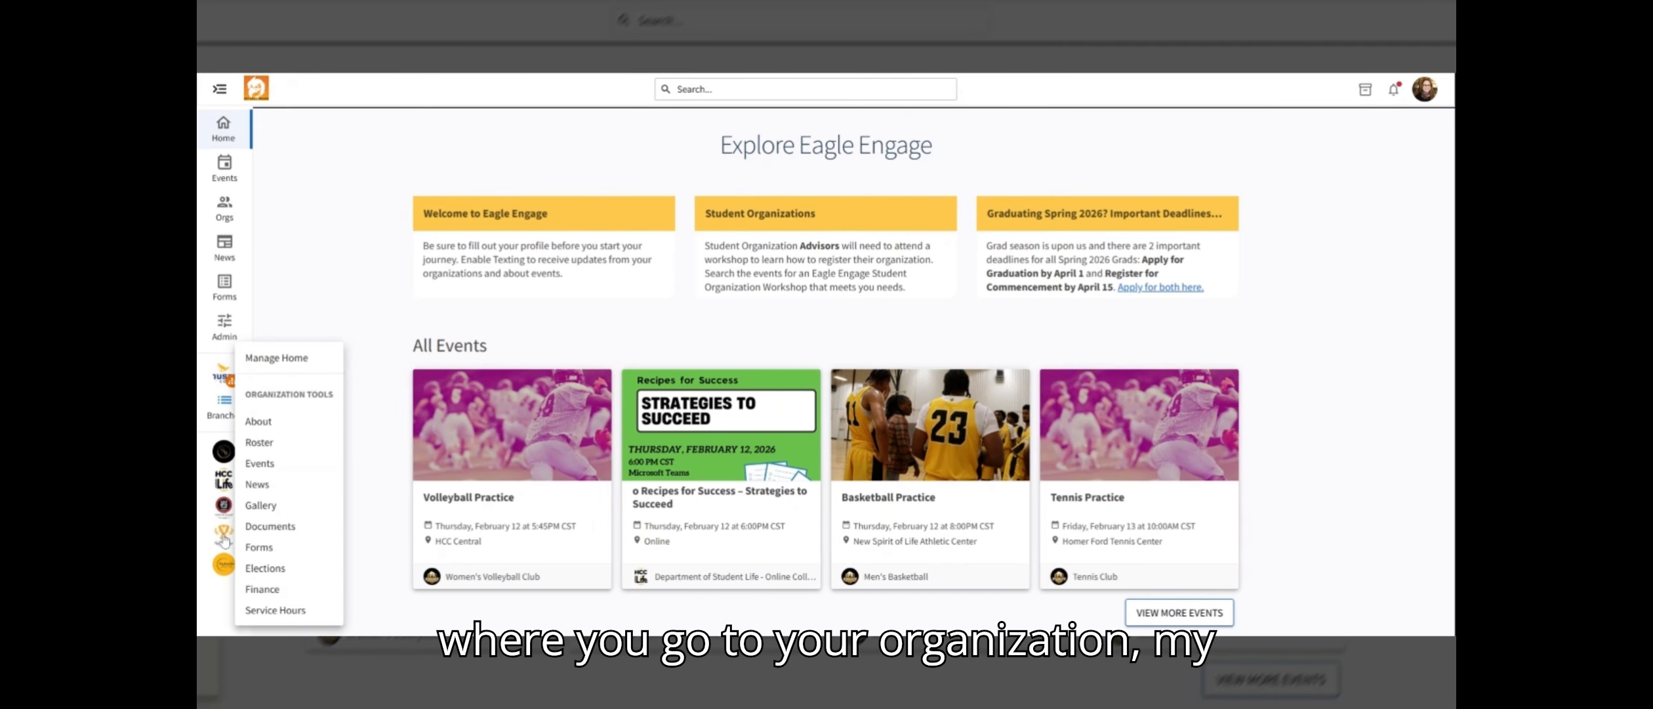
{"action": "left_click", "coordinate": [224, 482]}
{"action": "left_click", "coordinate": [259, 463]}
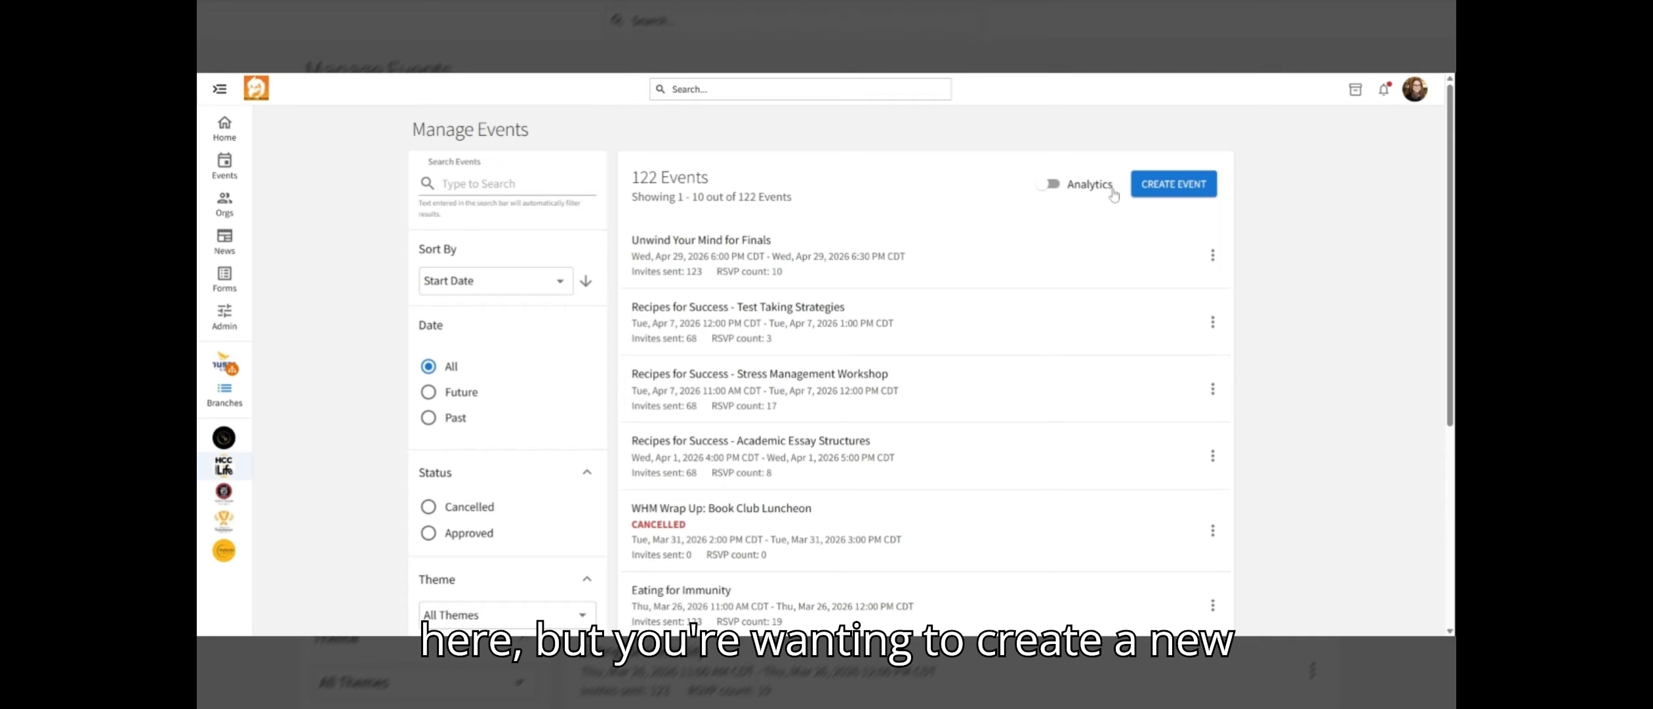
{"action": "left_click", "coordinate": [1177, 193]}
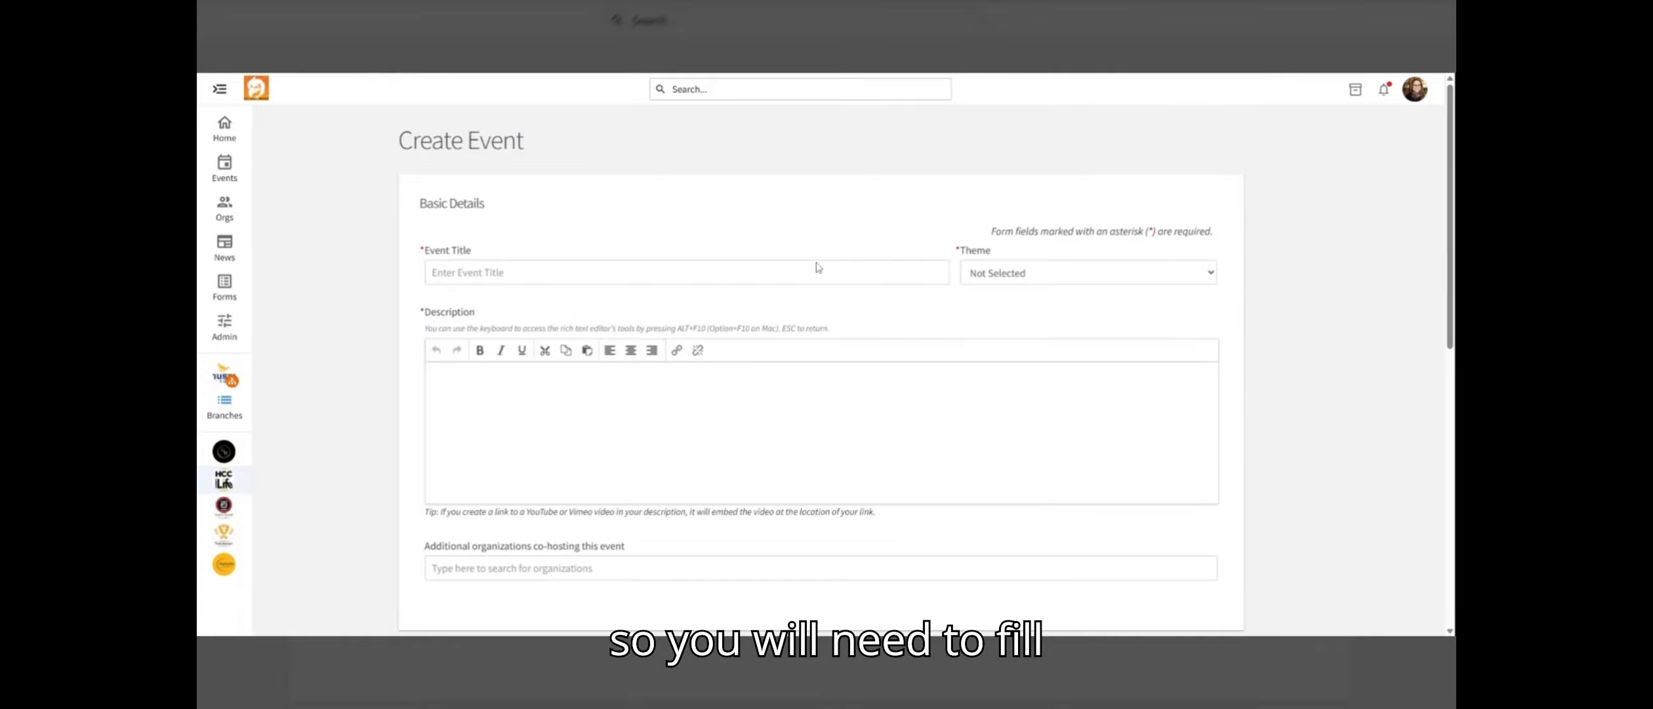
Title the event Test Event and set its theme to Learning
{"action": "left_click", "coordinate": [818, 269]}
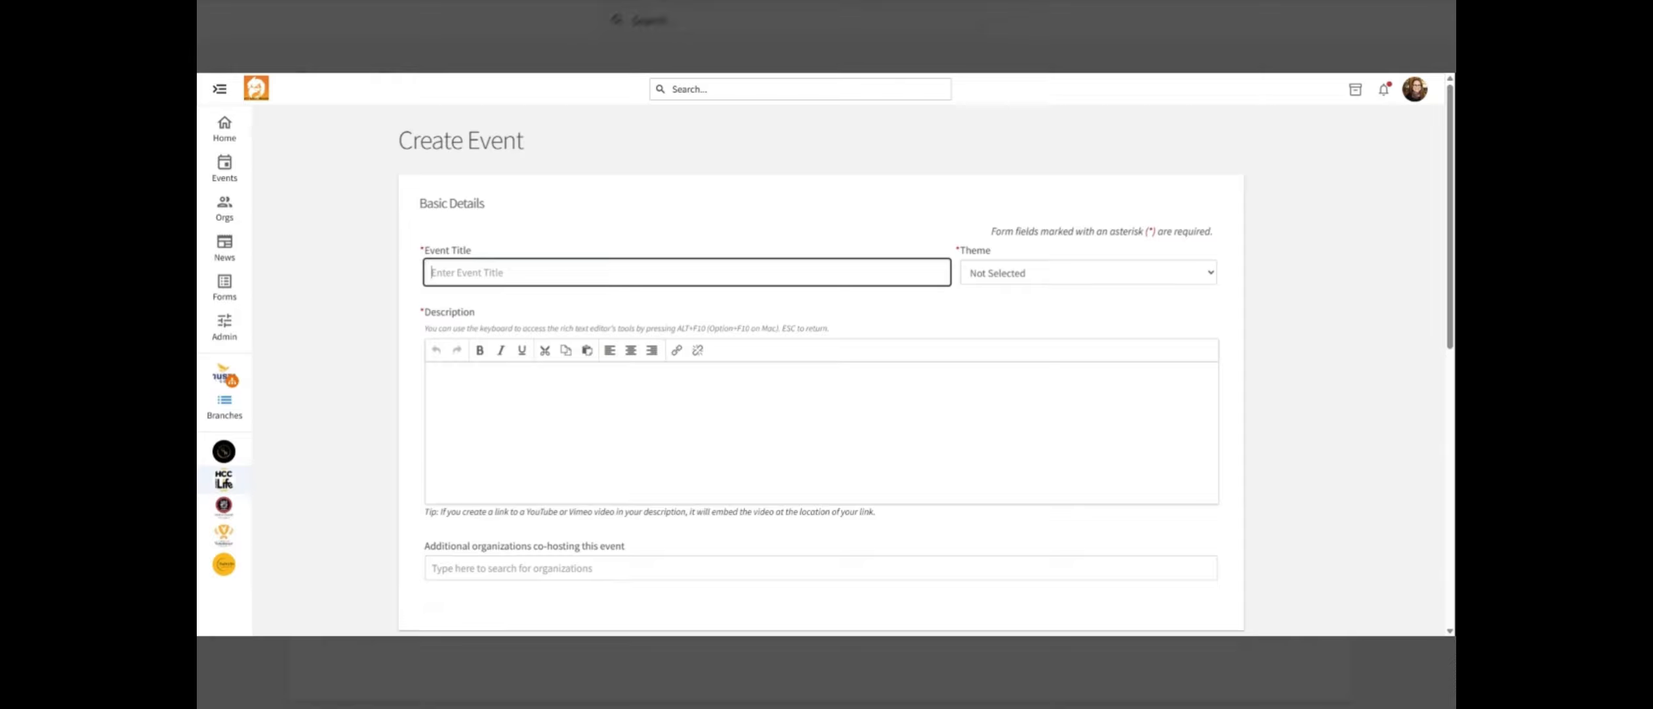
{"action": "type", "text": "TEst"}
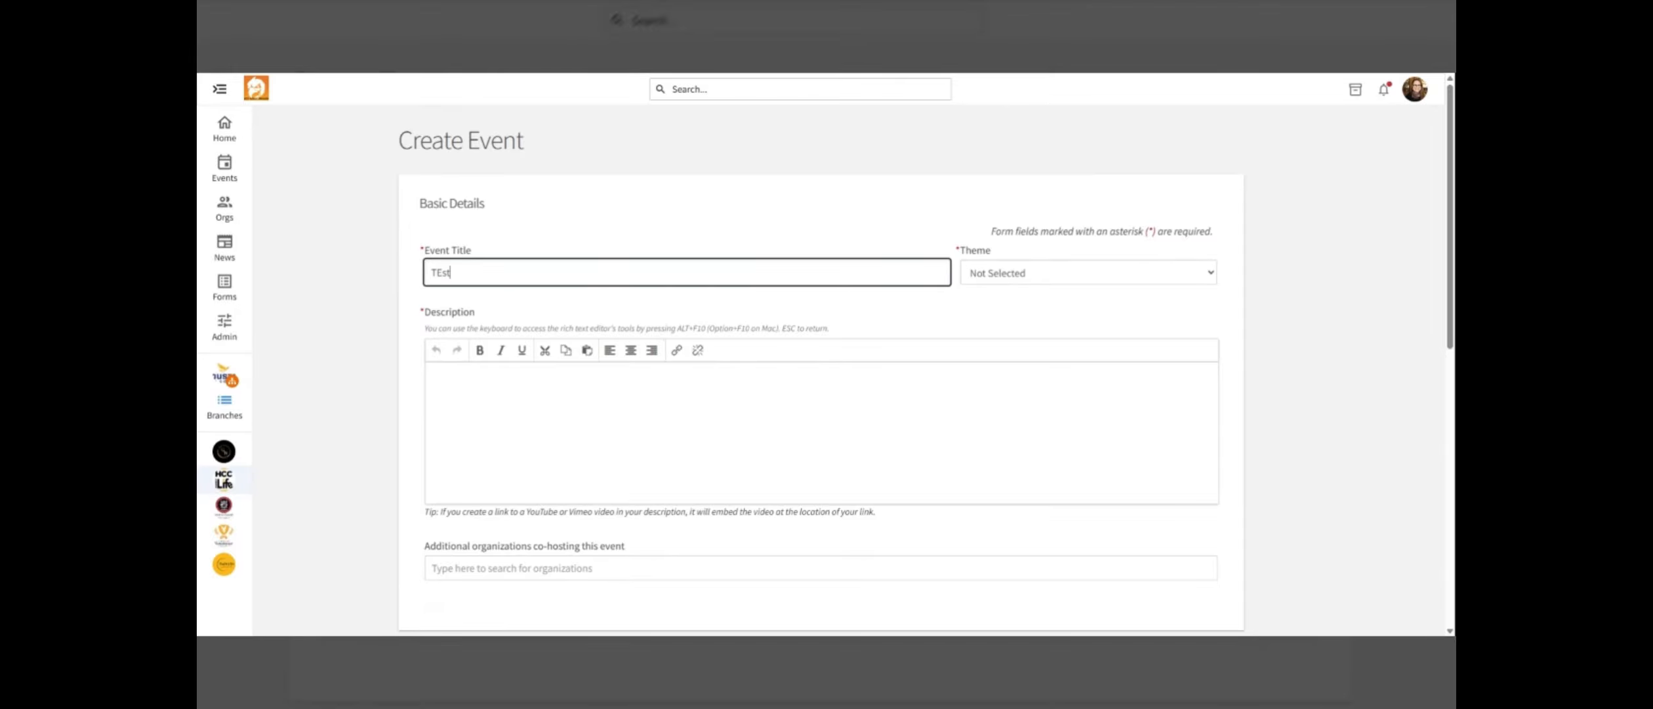
{"action": "left_click", "coordinate": [453, 314]}
{"action": "left_click", "coordinate": [1040, 273]}
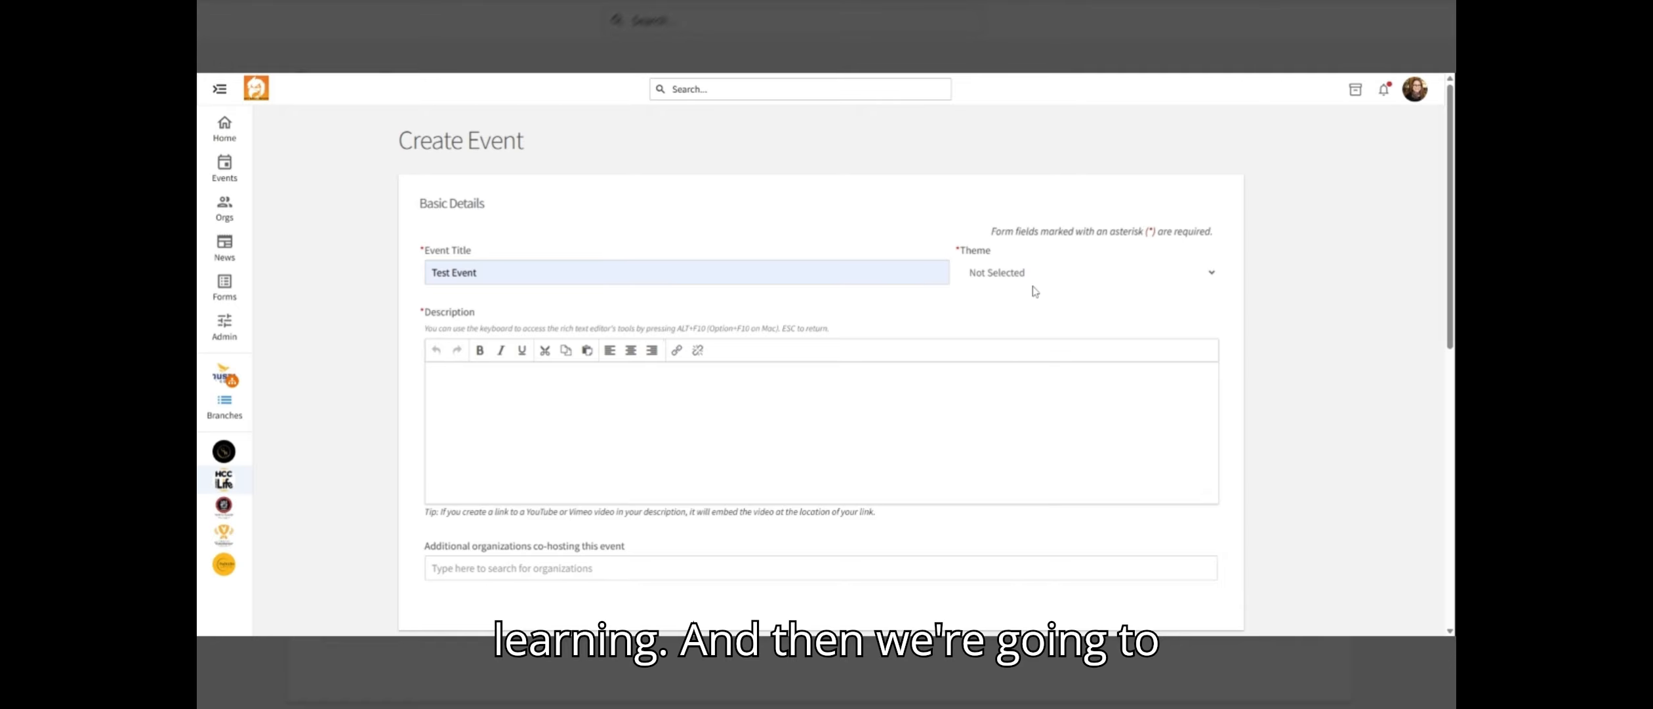
{"action": "left_click", "coordinate": [1035, 291]}
Enter the event description 'this in a test'
{"action": "left_click", "coordinate": [477, 375]}
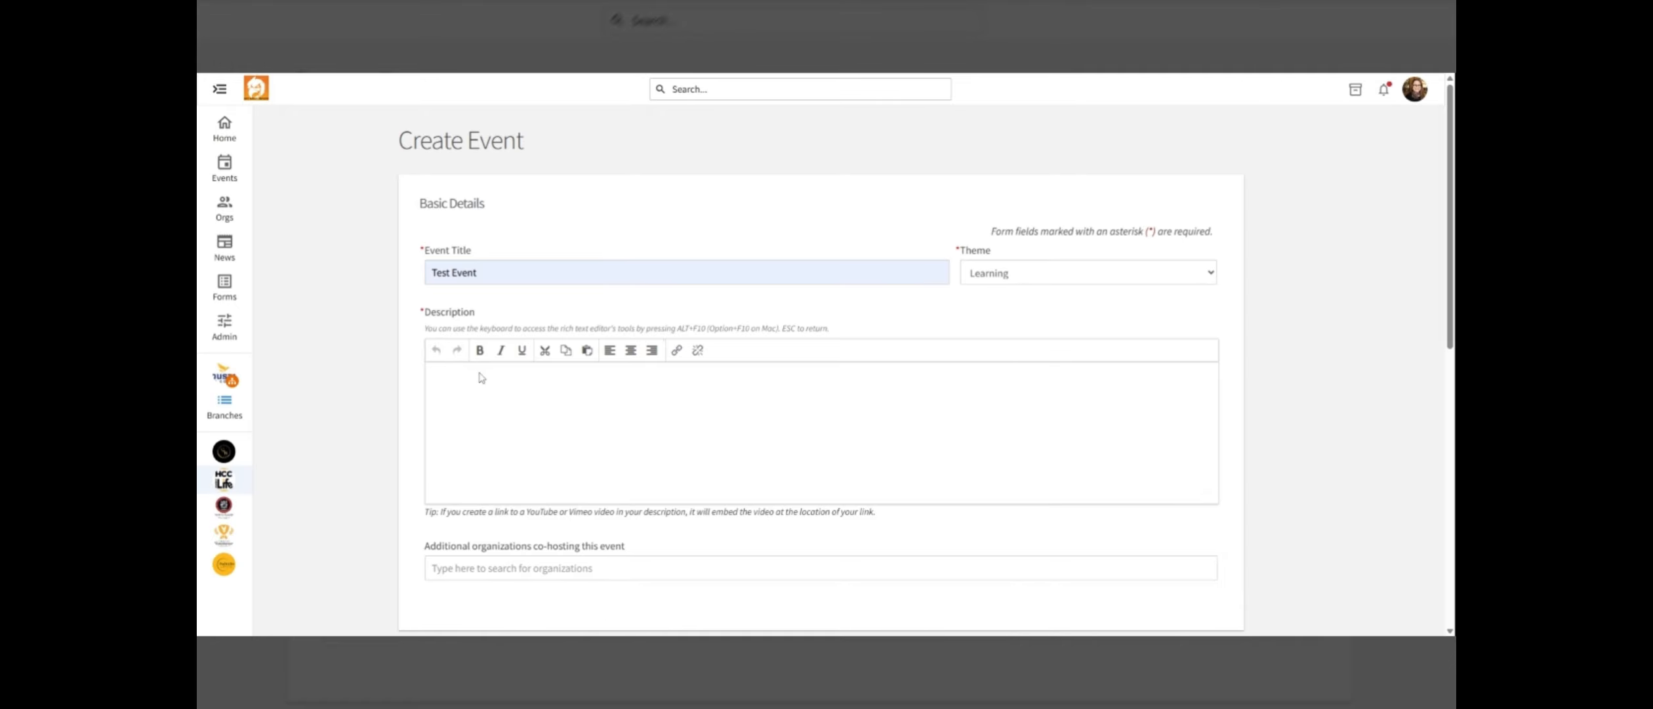
{"action": "type", "text": "this in "}
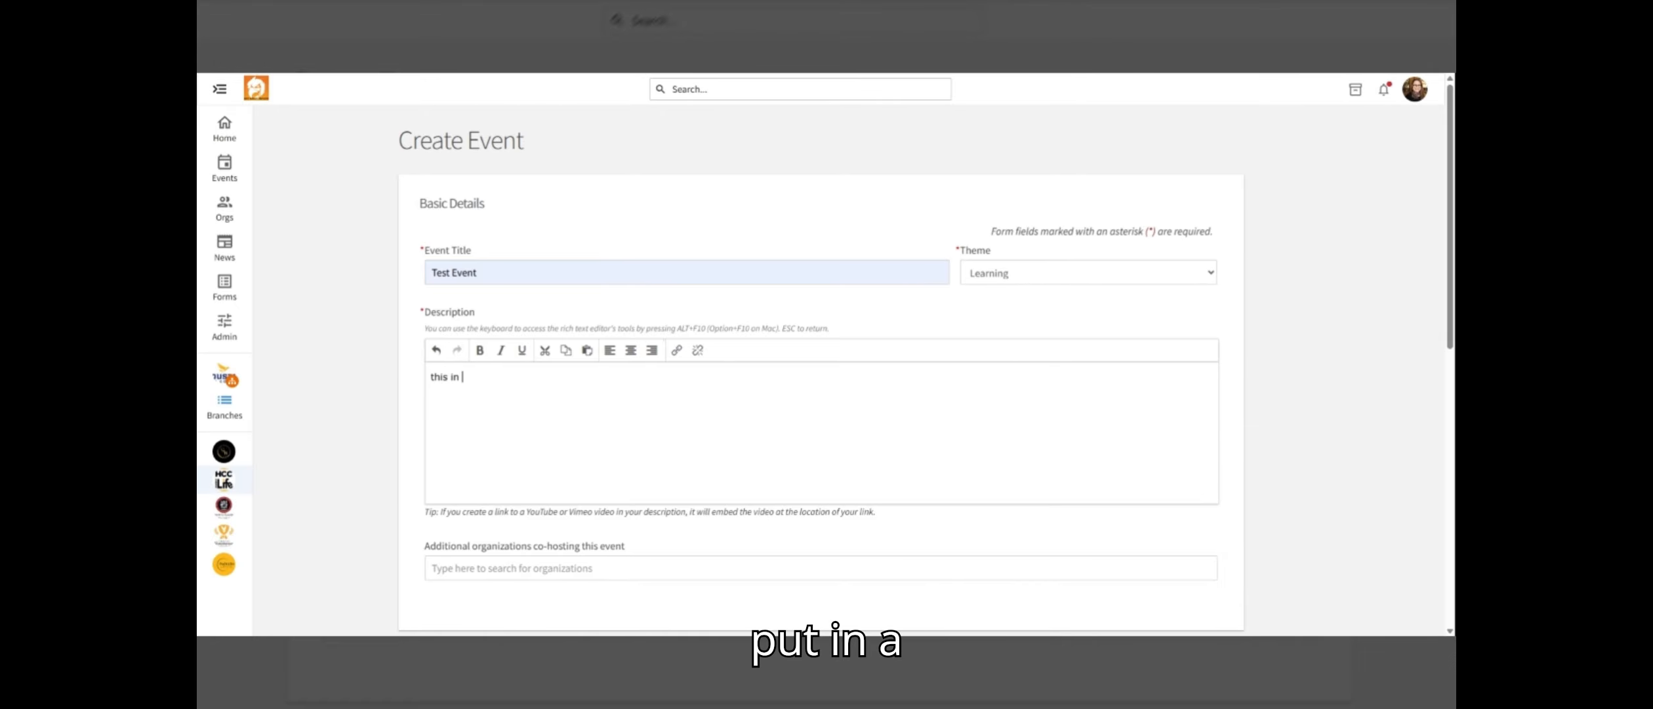
{"action": "type", "text": "a test"}
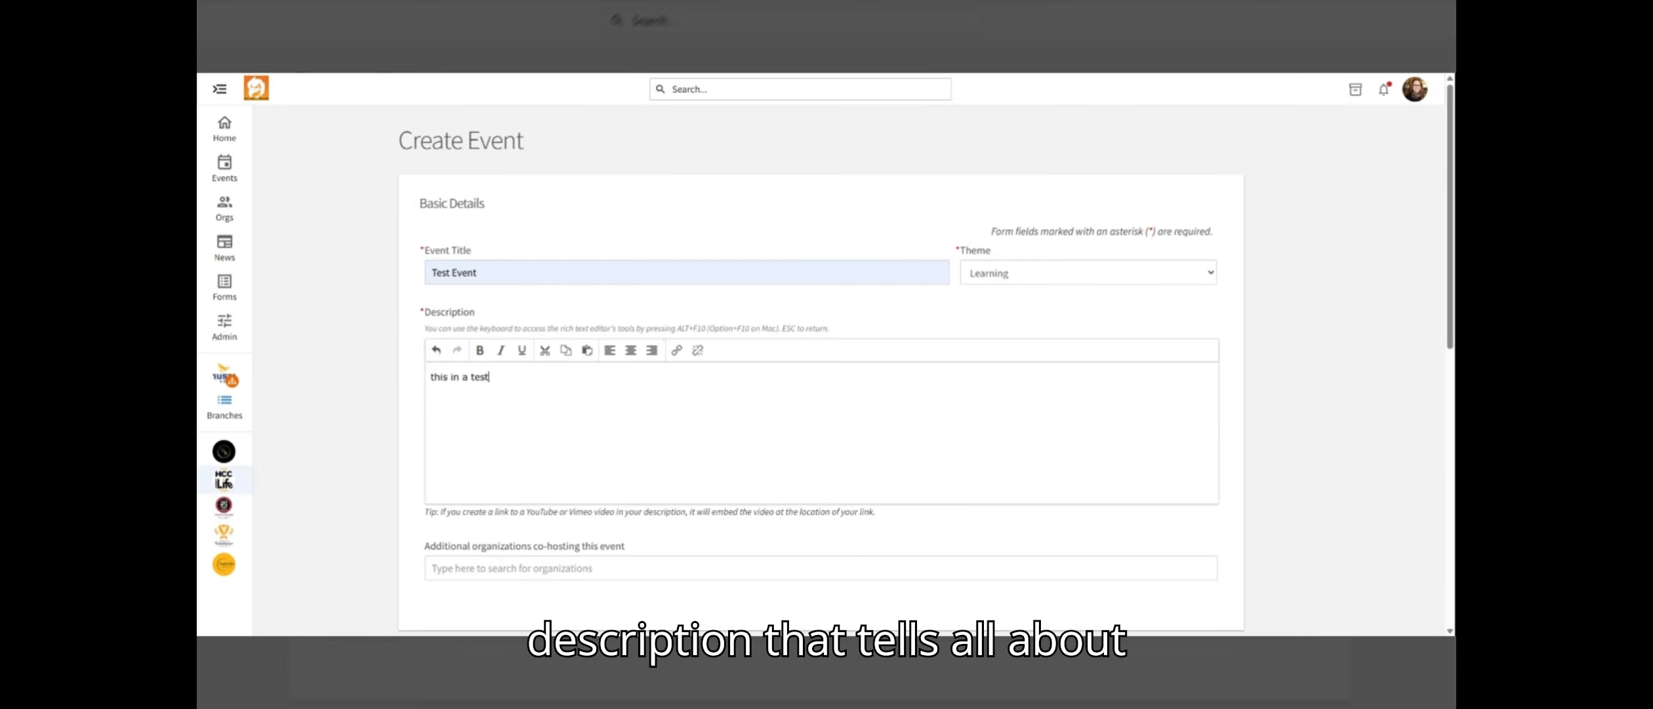
Add Online Student Government Association as a co-hosting organization
{"action": "scroll", "coordinate": [516, 437], "scroll_direction": "down", "scroll_amount": 2}
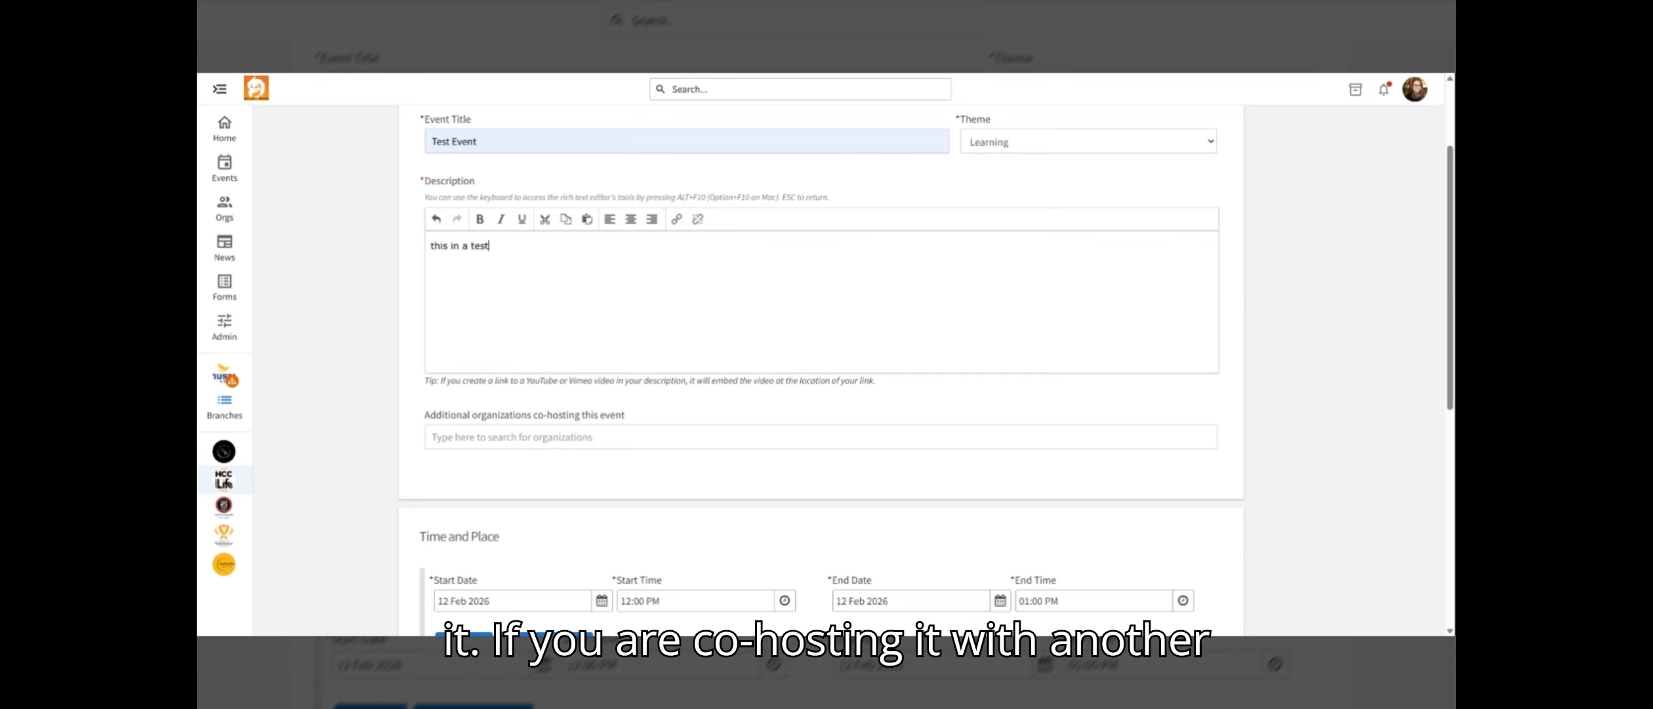
{"action": "left_click", "coordinate": [516, 438]}
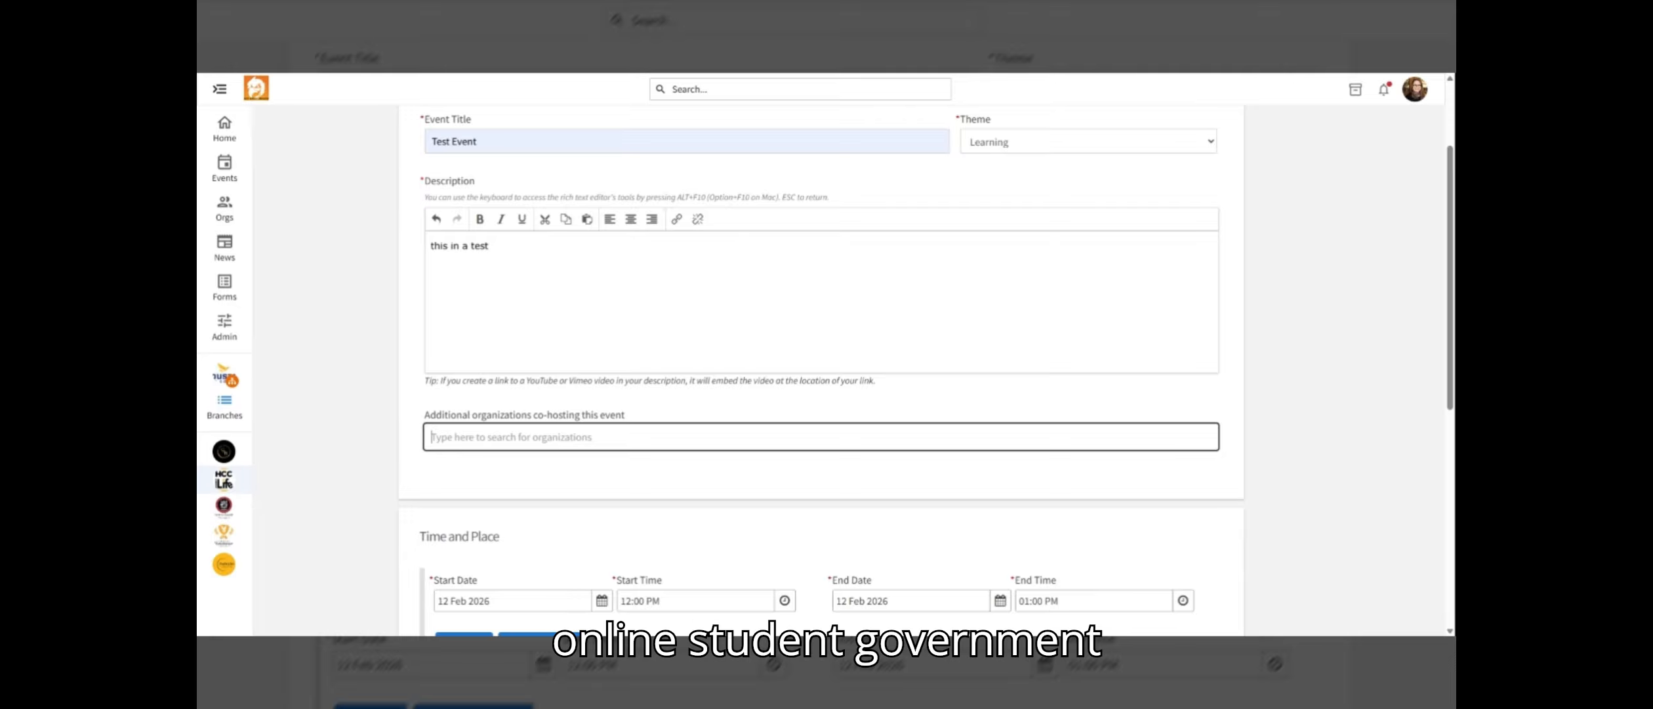
{"action": "type", "text": "online"}
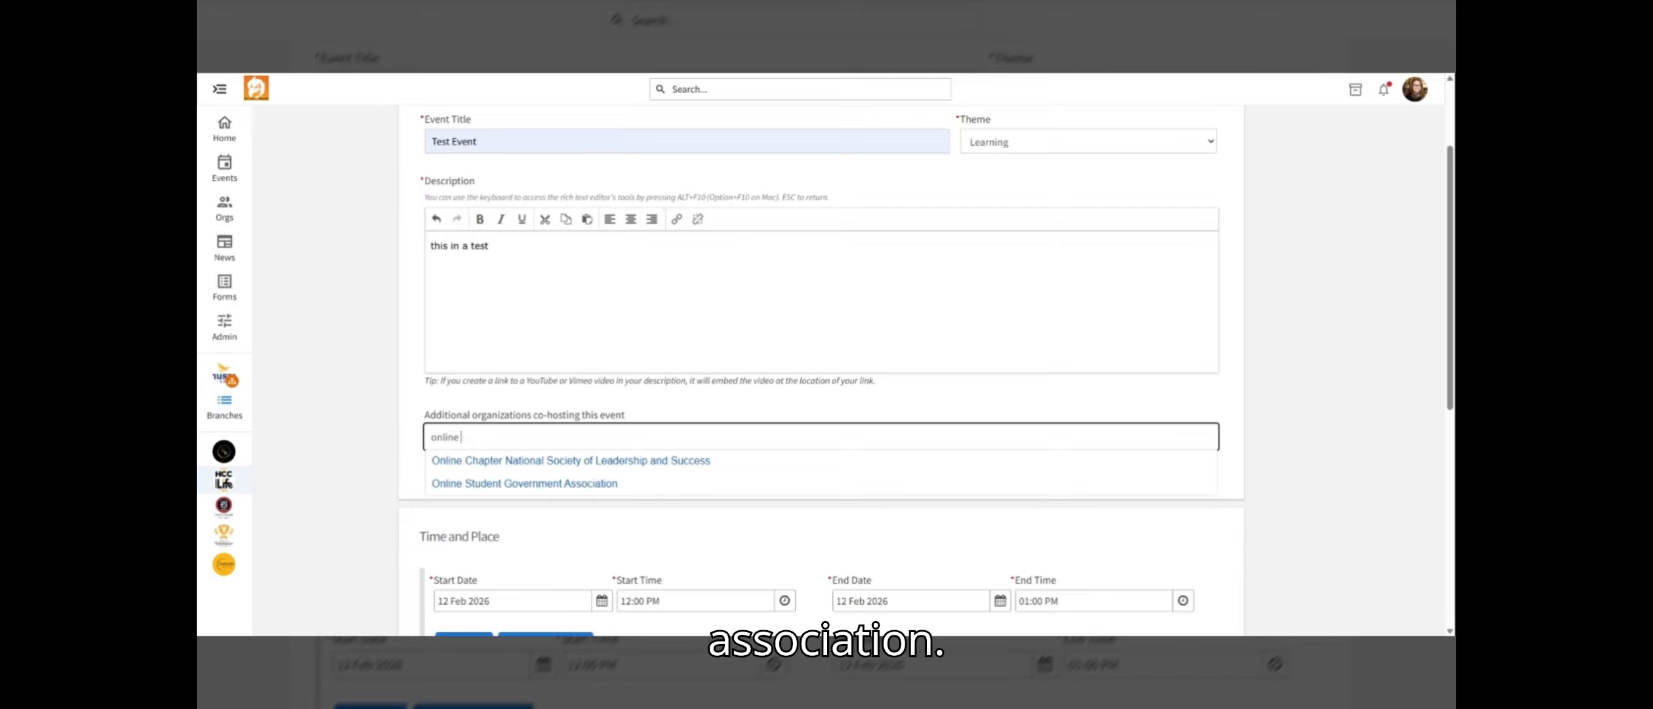
{"action": "left_click", "coordinate": [525, 483]}
{"action": "scroll", "coordinate": [759, 479], "scroll_direction": "down", "scroll_amount": 1}
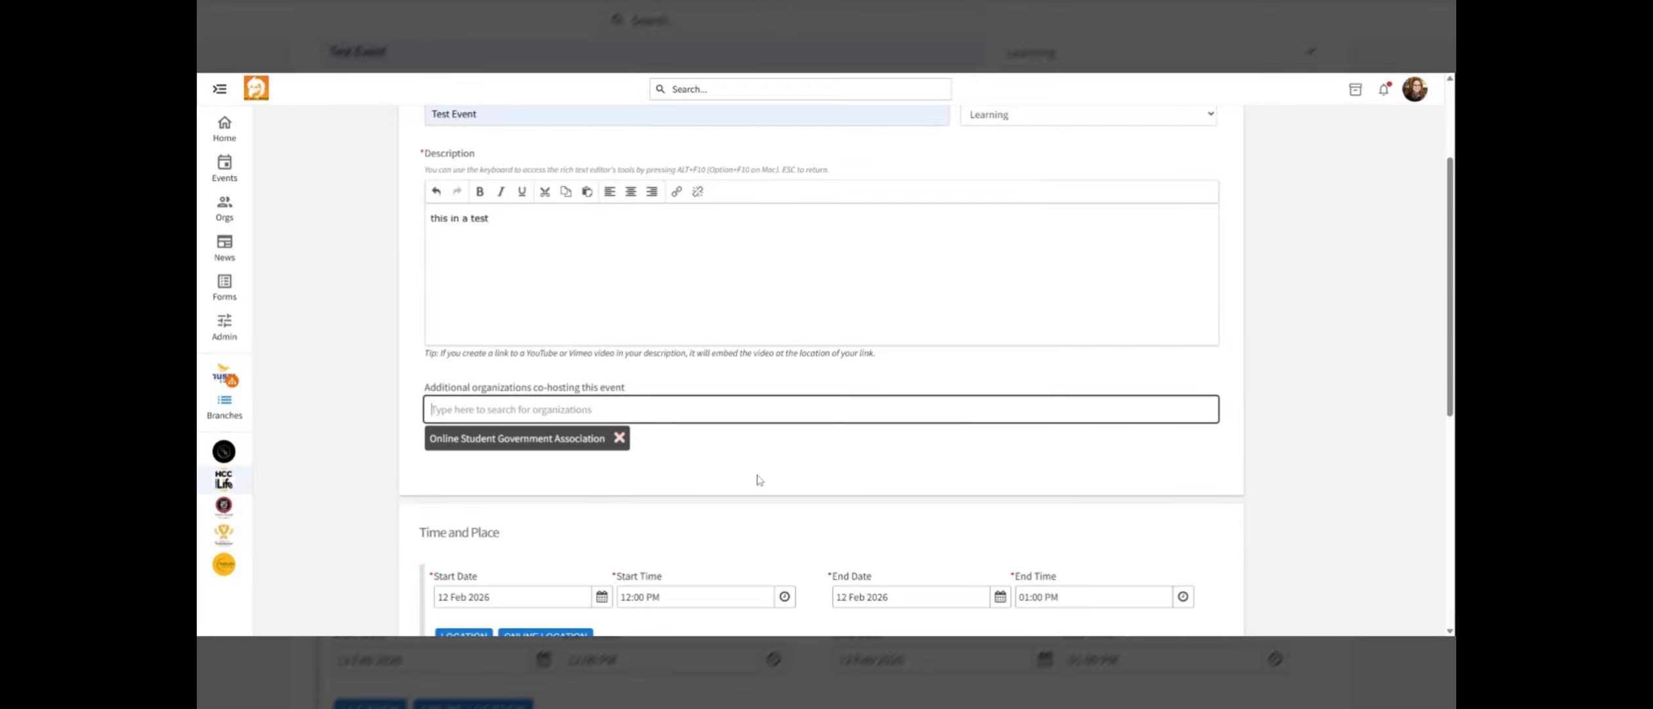
{"action": "scroll", "coordinate": [759, 480], "scroll_direction": "down", "scroll_amount": 4}
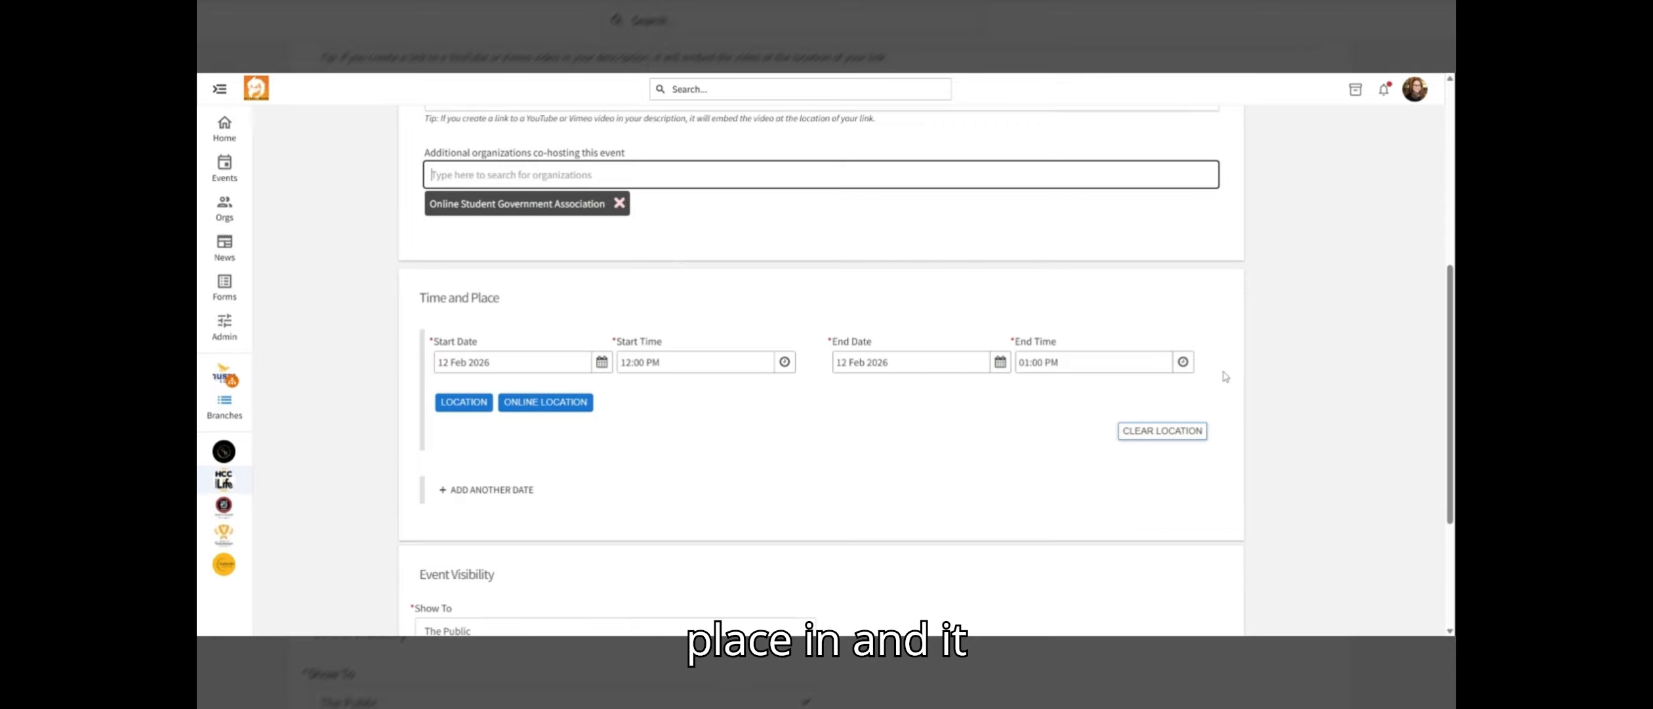
{"action": "left_click", "coordinate": [467, 403]}
{"action": "left_click", "coordinate": [728, 320]}
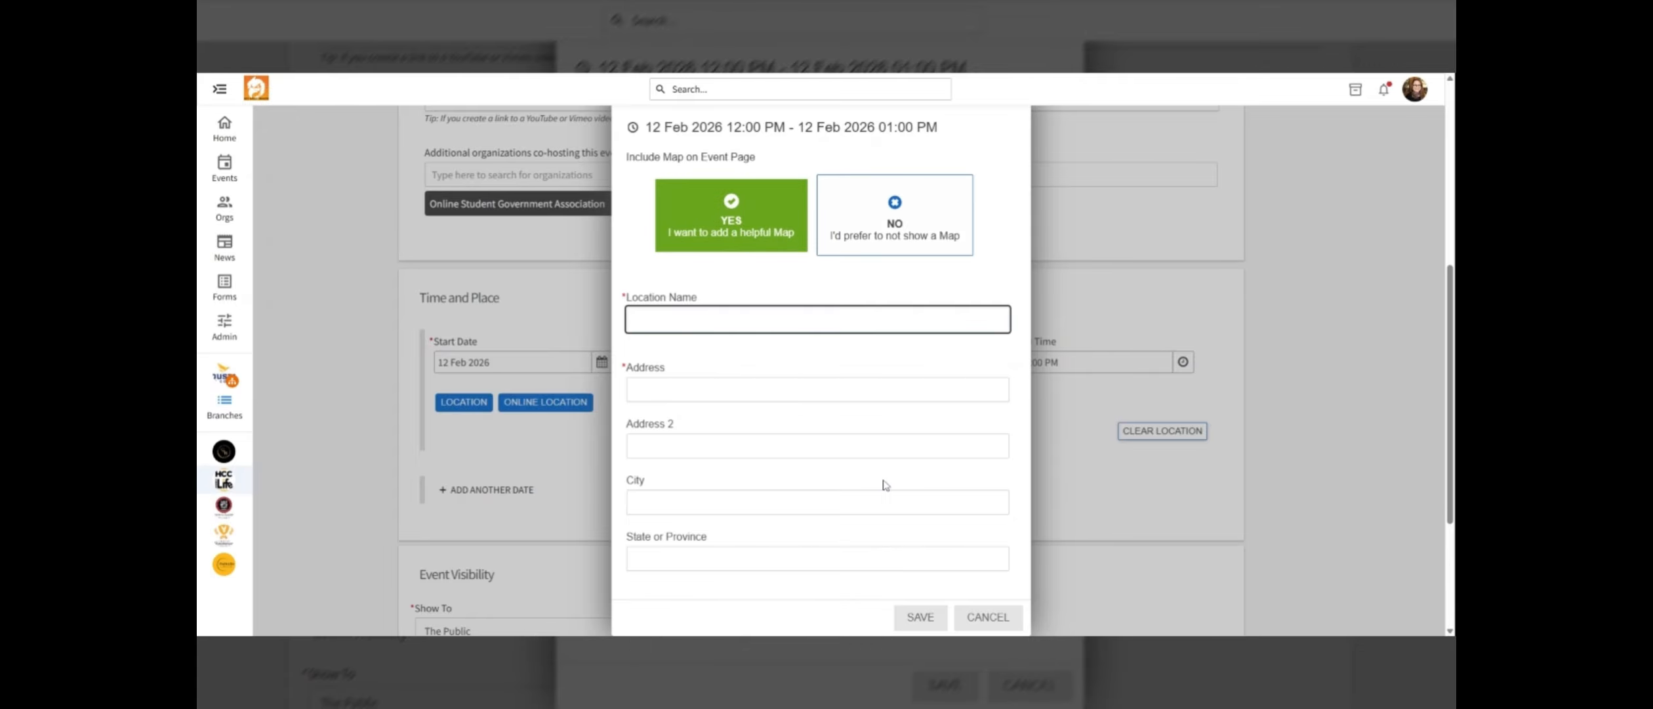
{"action": "left_click", "coordinate": [988, 618]}
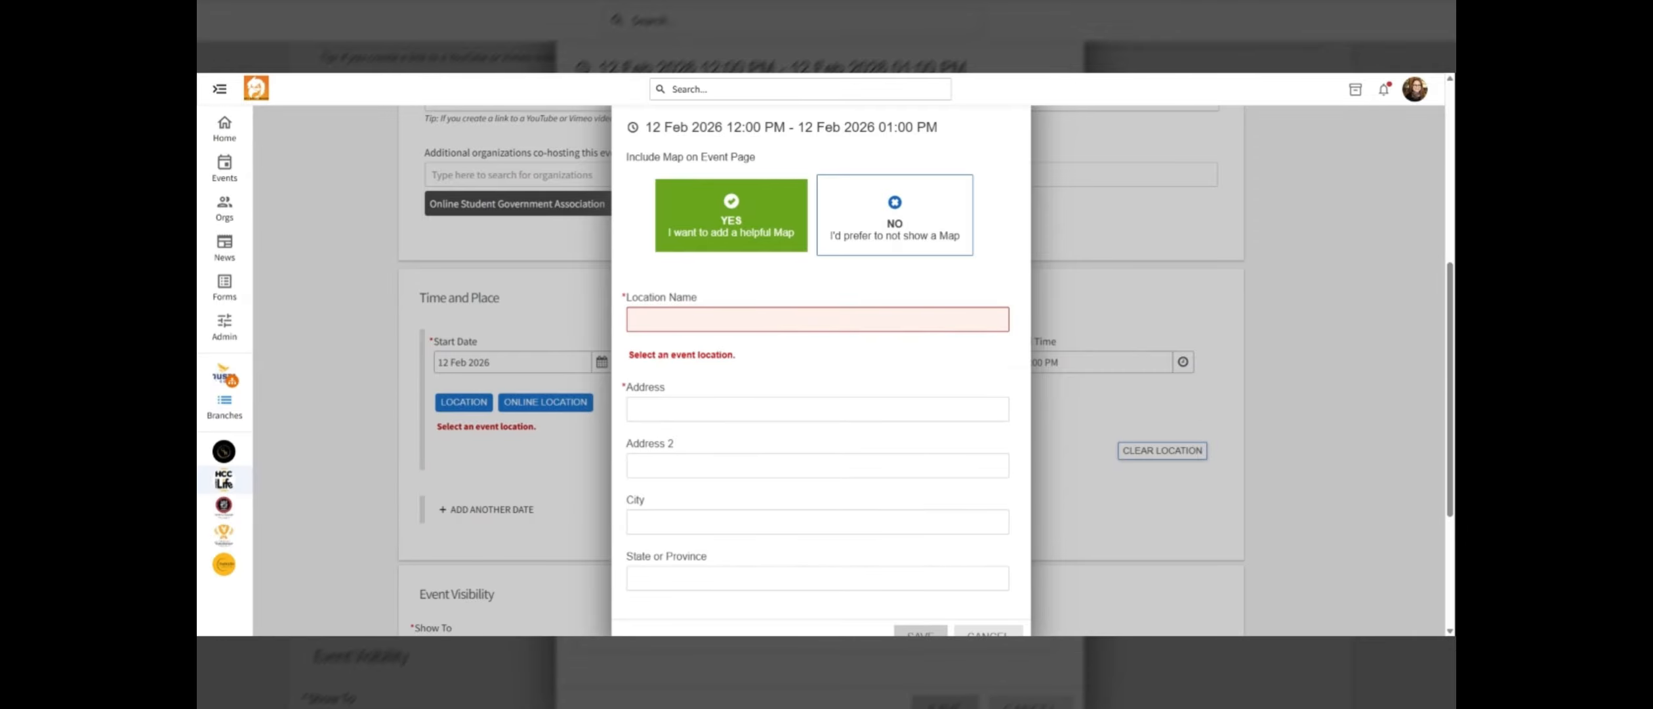
{"action": "scroll", "coordinate": [987, 617], "scroll_direction": "down", "scroll_amount": 3}
{"action": "left_click", "coordinate": [988, 395]}
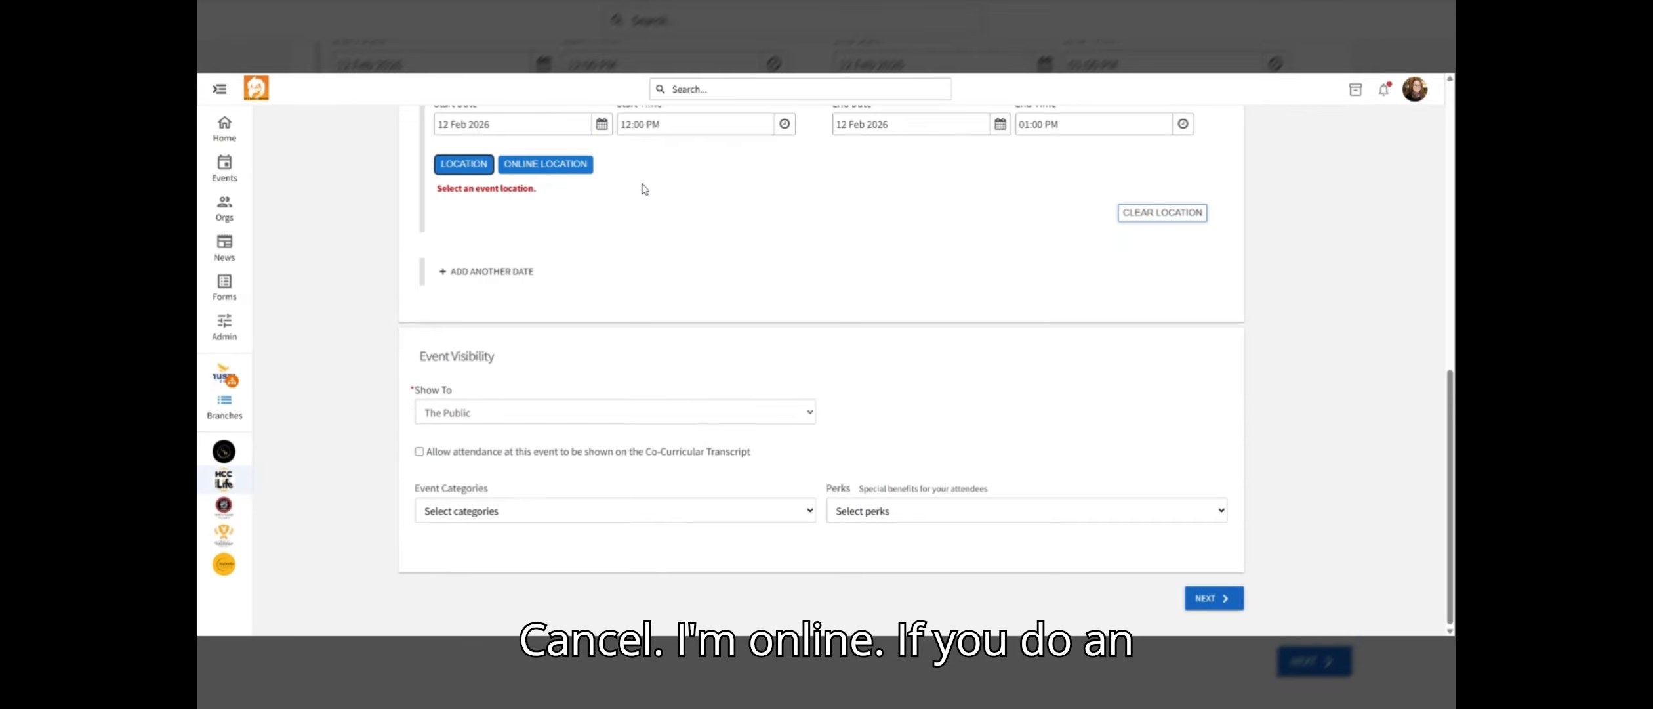
Add an online location using the pasted Microsoft Teams event link and save it
{"action": "left_click", "coordinate": [545, 165]}
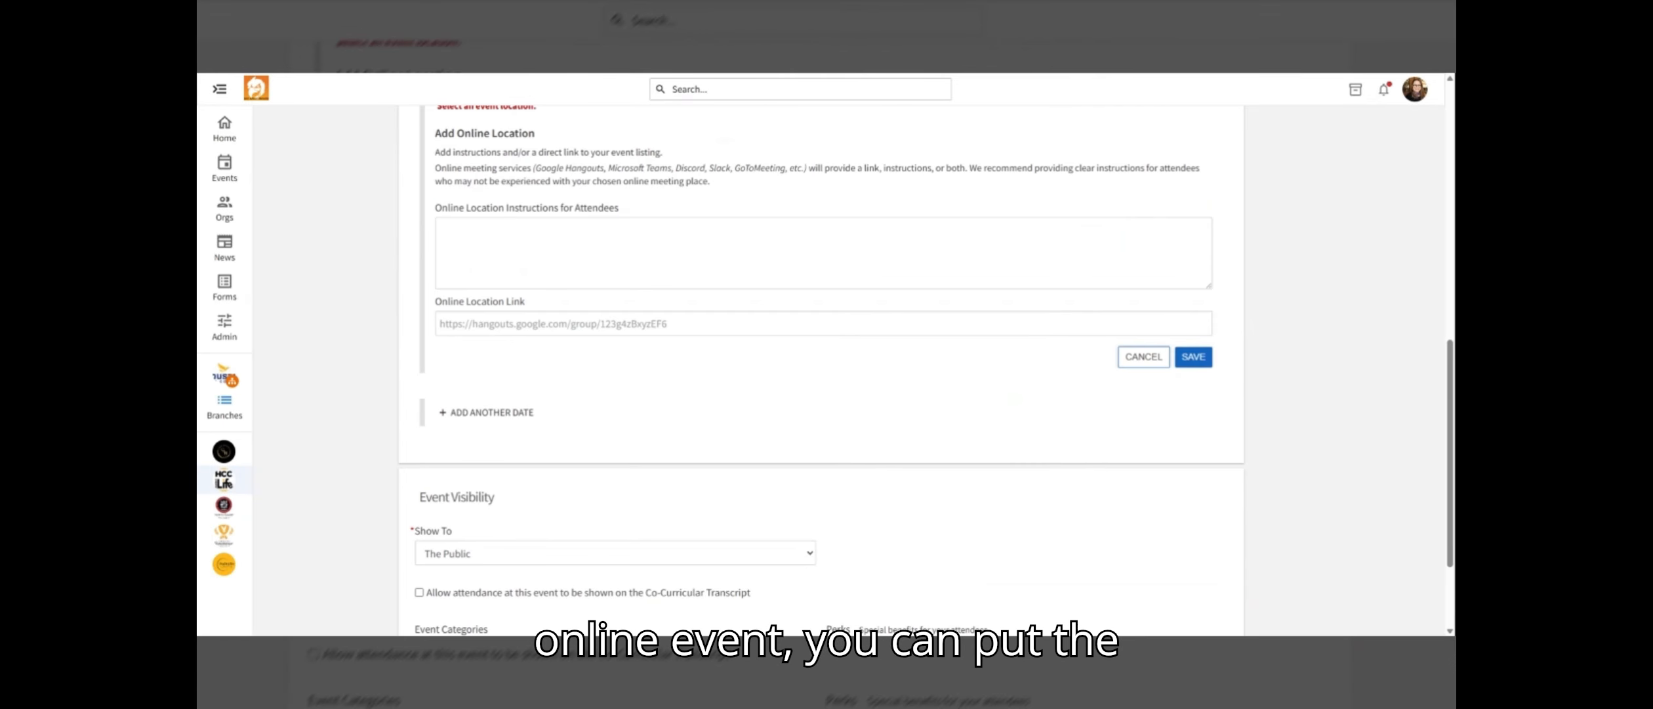
{"action": "left_click", "coordinate": [524, 253]}
{"action": "left_click", "coordinate": [524, 324]}
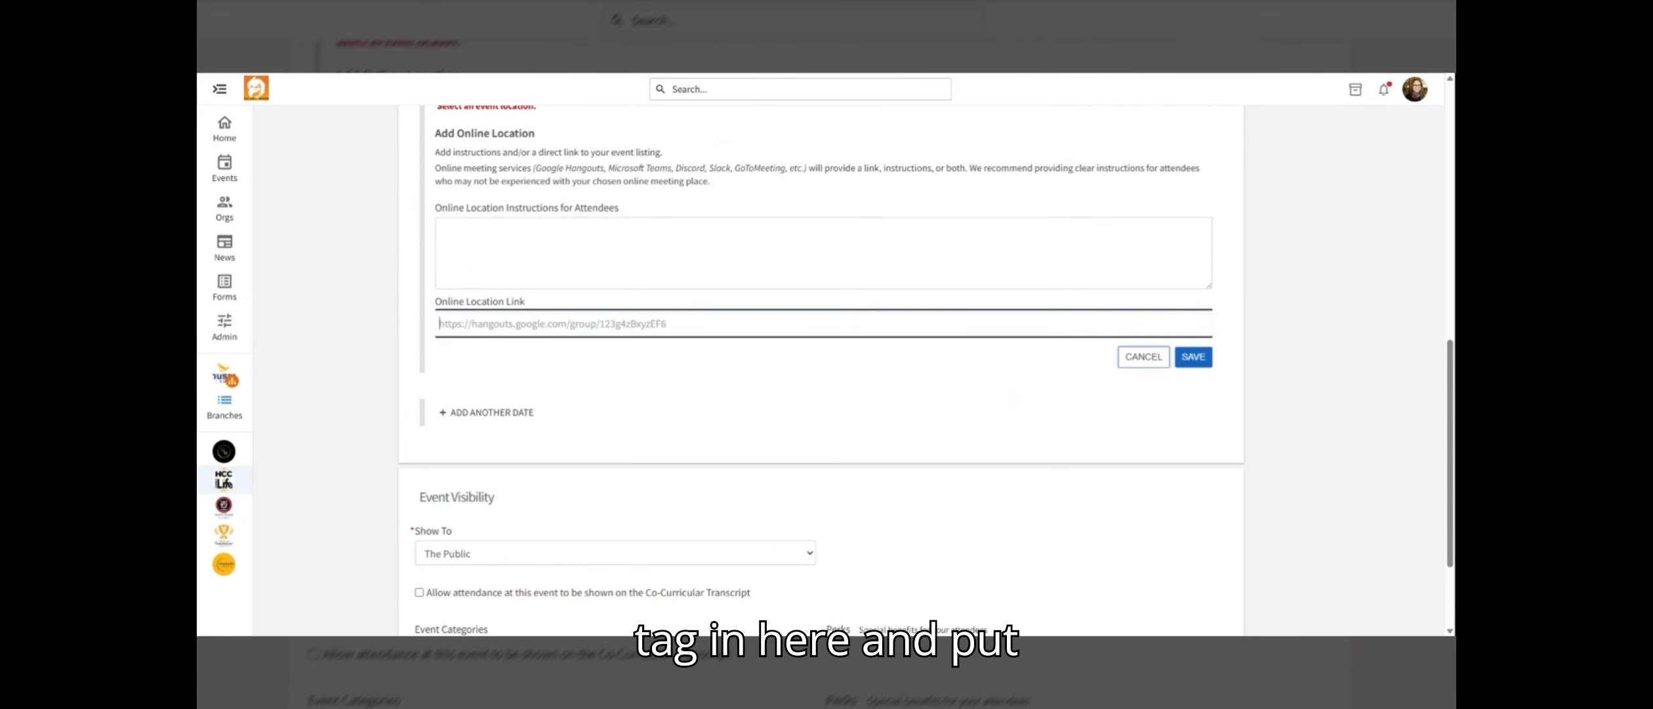
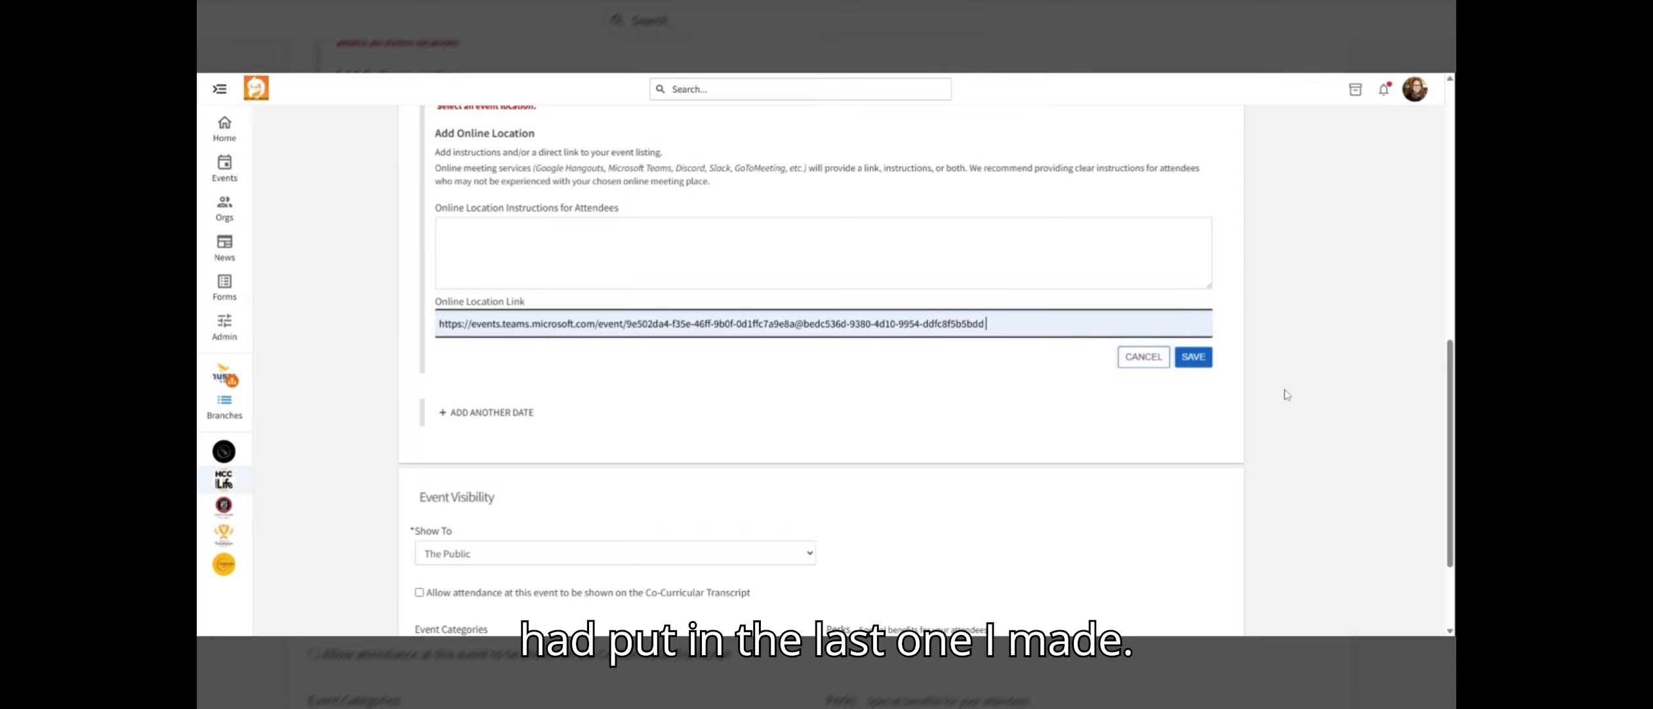
{"action": "left_click", "coordinate": [1193, 357]}
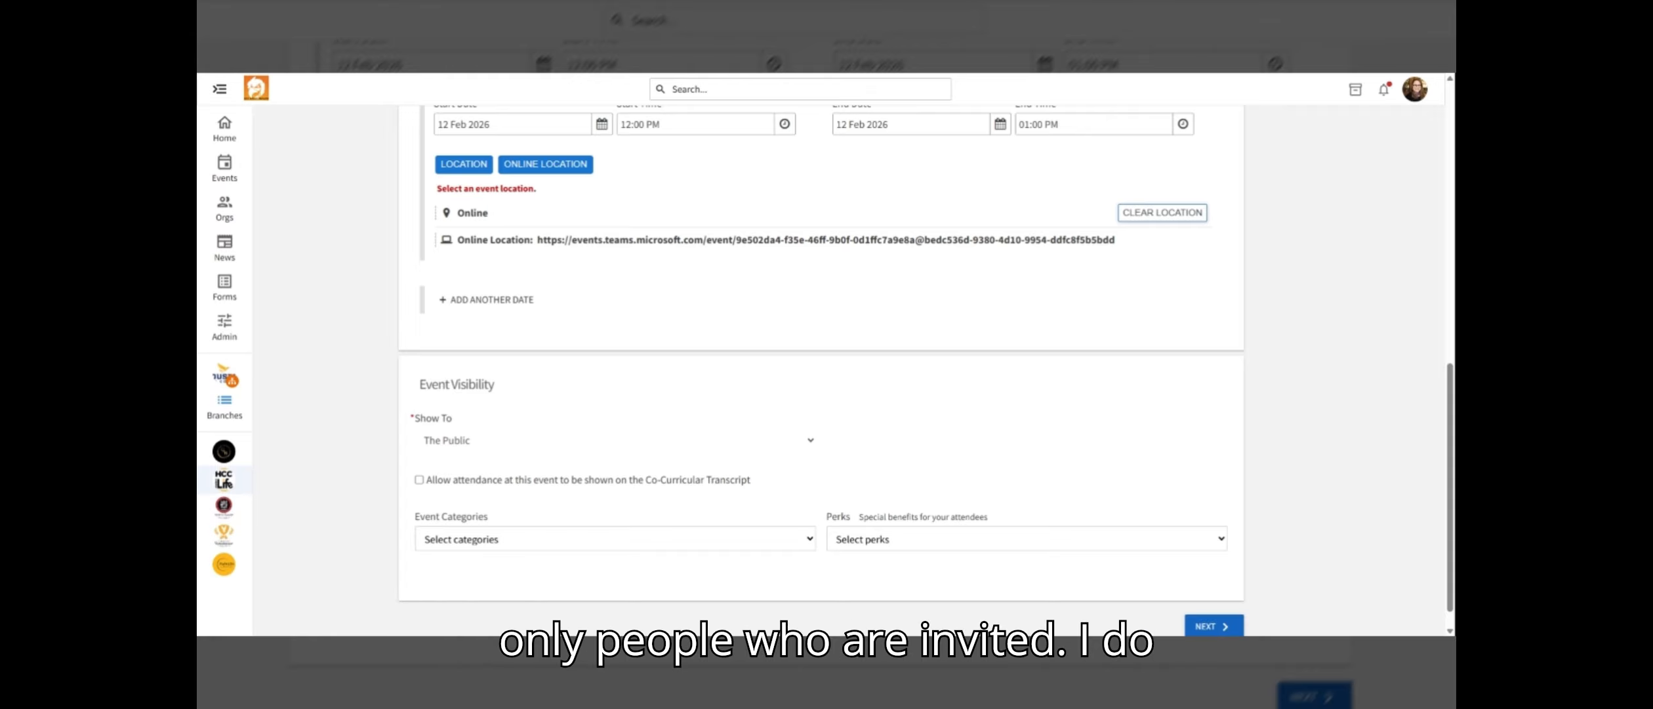
Allow attendance at this event to be shown on the Co-Curricular Transcript
{"action": "left_click", "coordinate": [615, 441]}
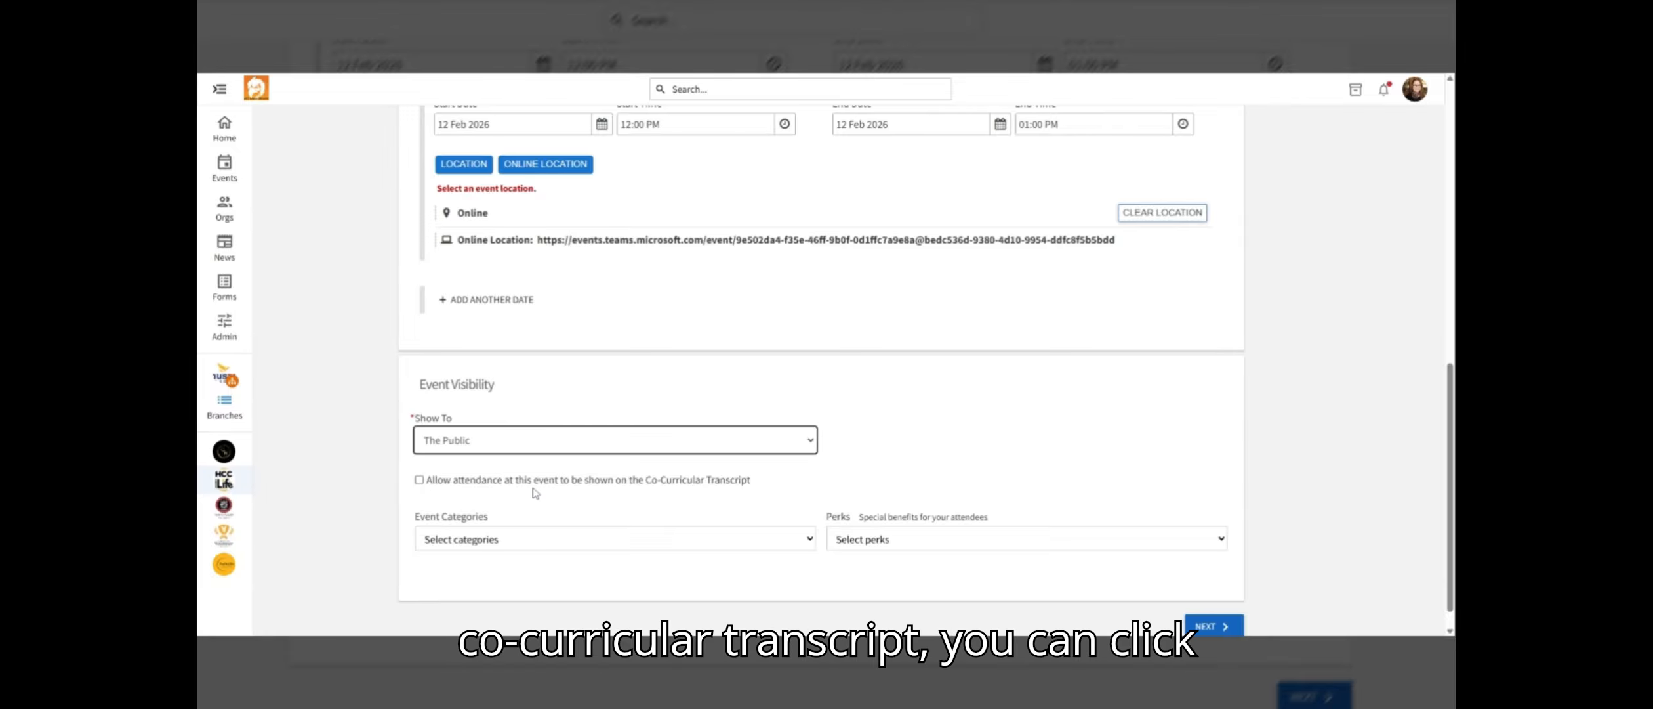
{"action": "left_click", "coordinate": [420, 480]}
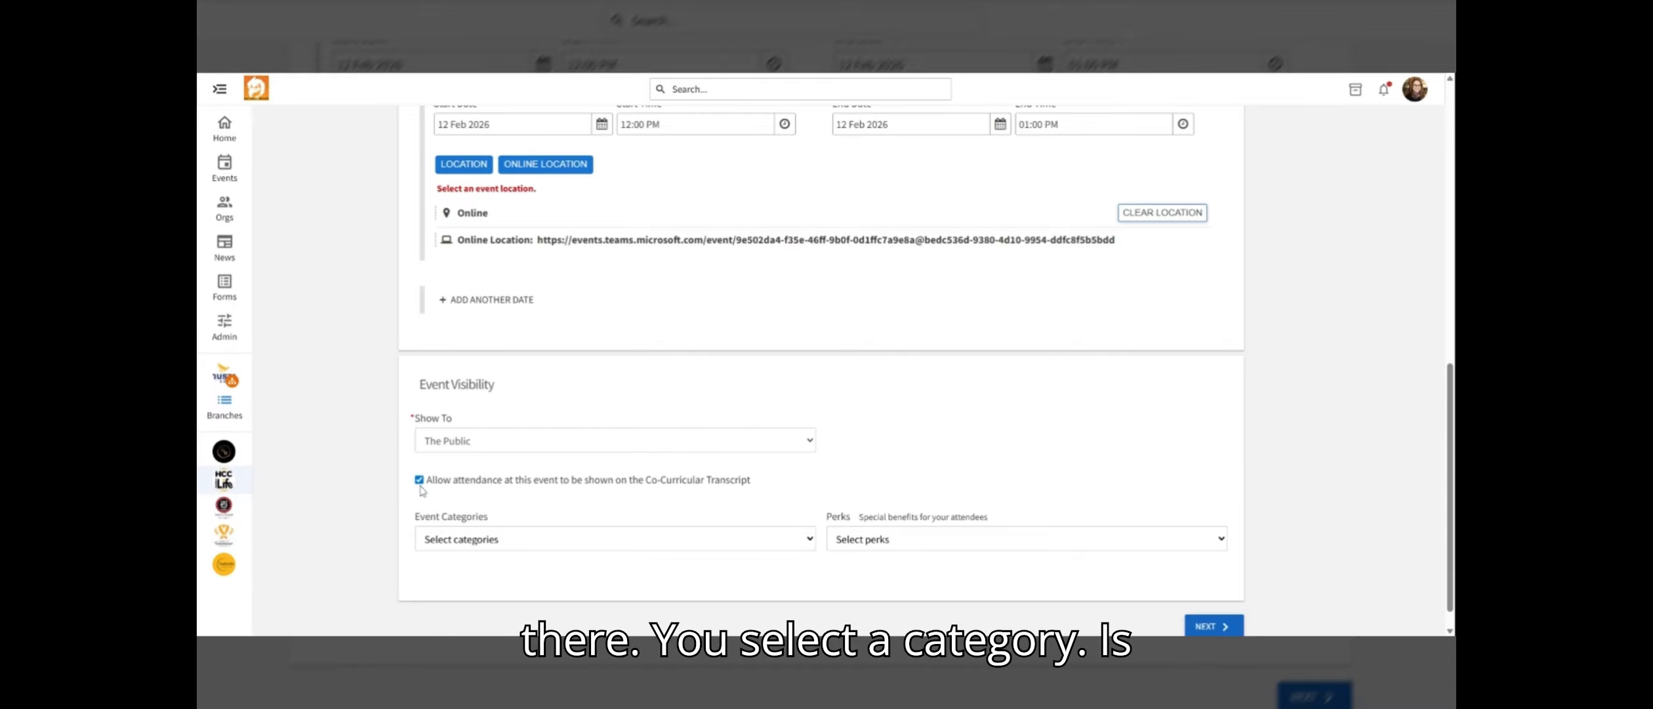
Add Academic/Educational and Workshop as event categories
{"action": "left_click", "coordinate": [618, 550]}
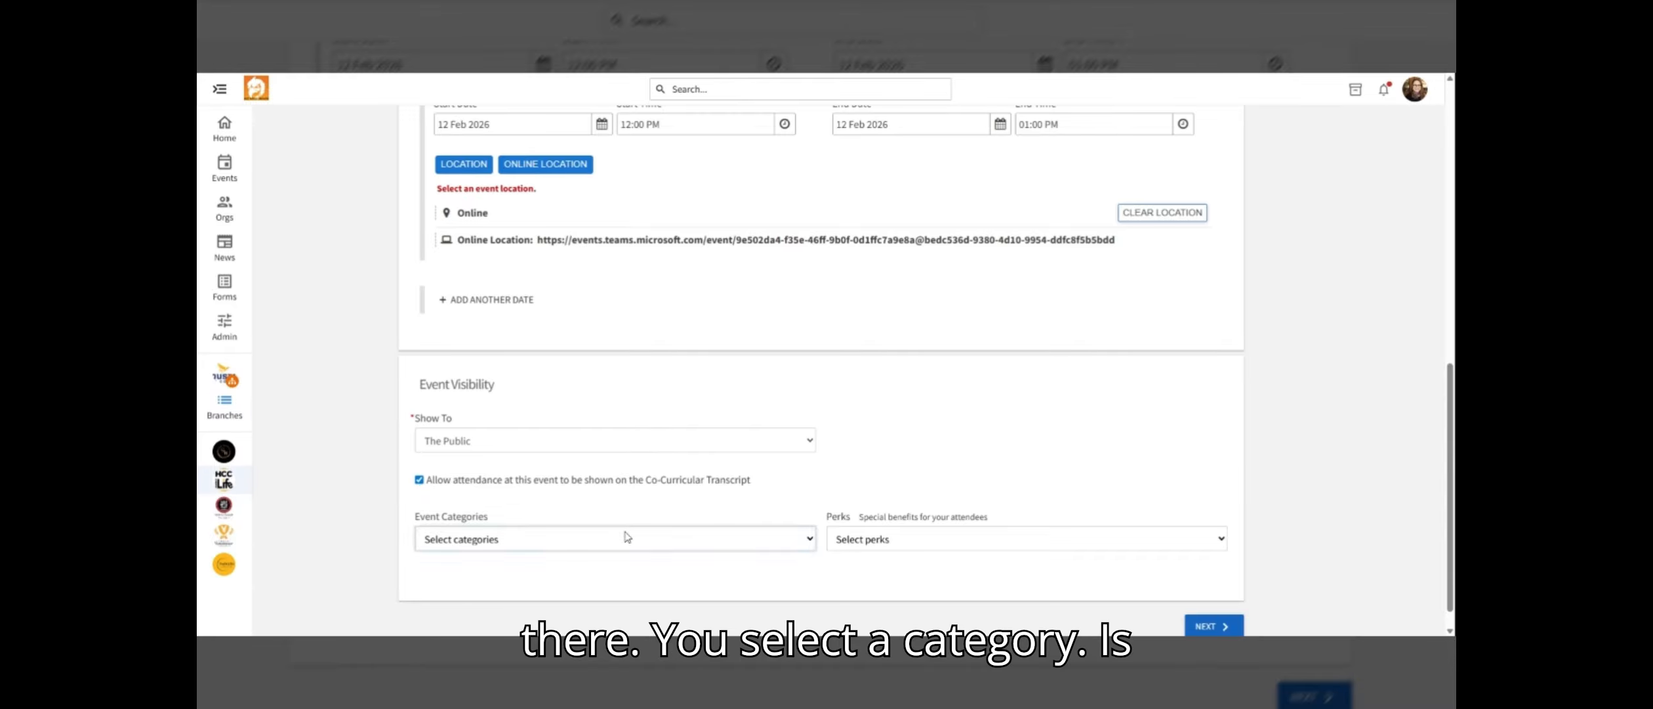
{"action": "left_click", "coordinate": [595, 160]}
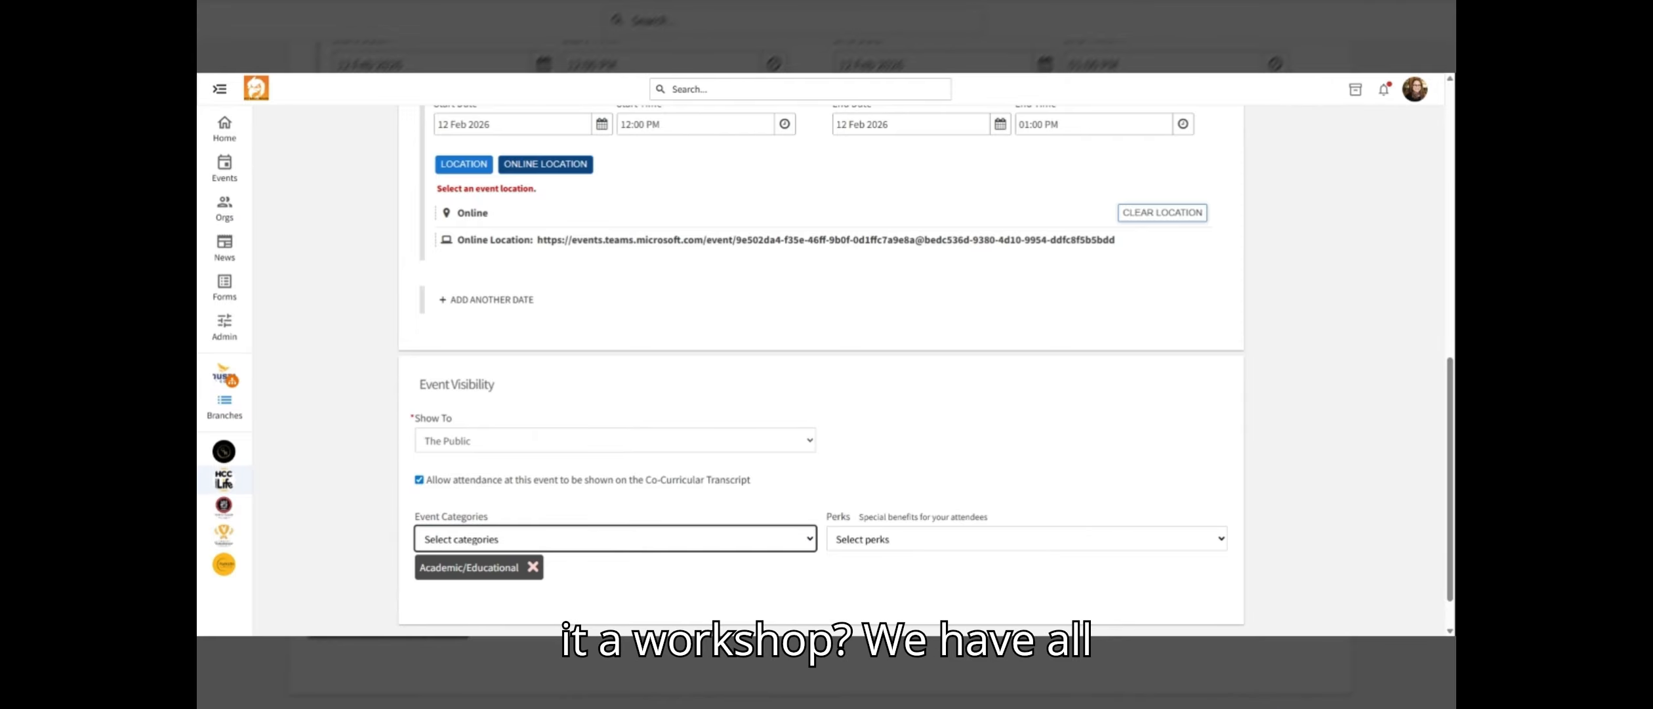
{"action": "left_click", "coordinate": [532, 537]}
{"action": "left_click", "coordinate": [555, 453]}
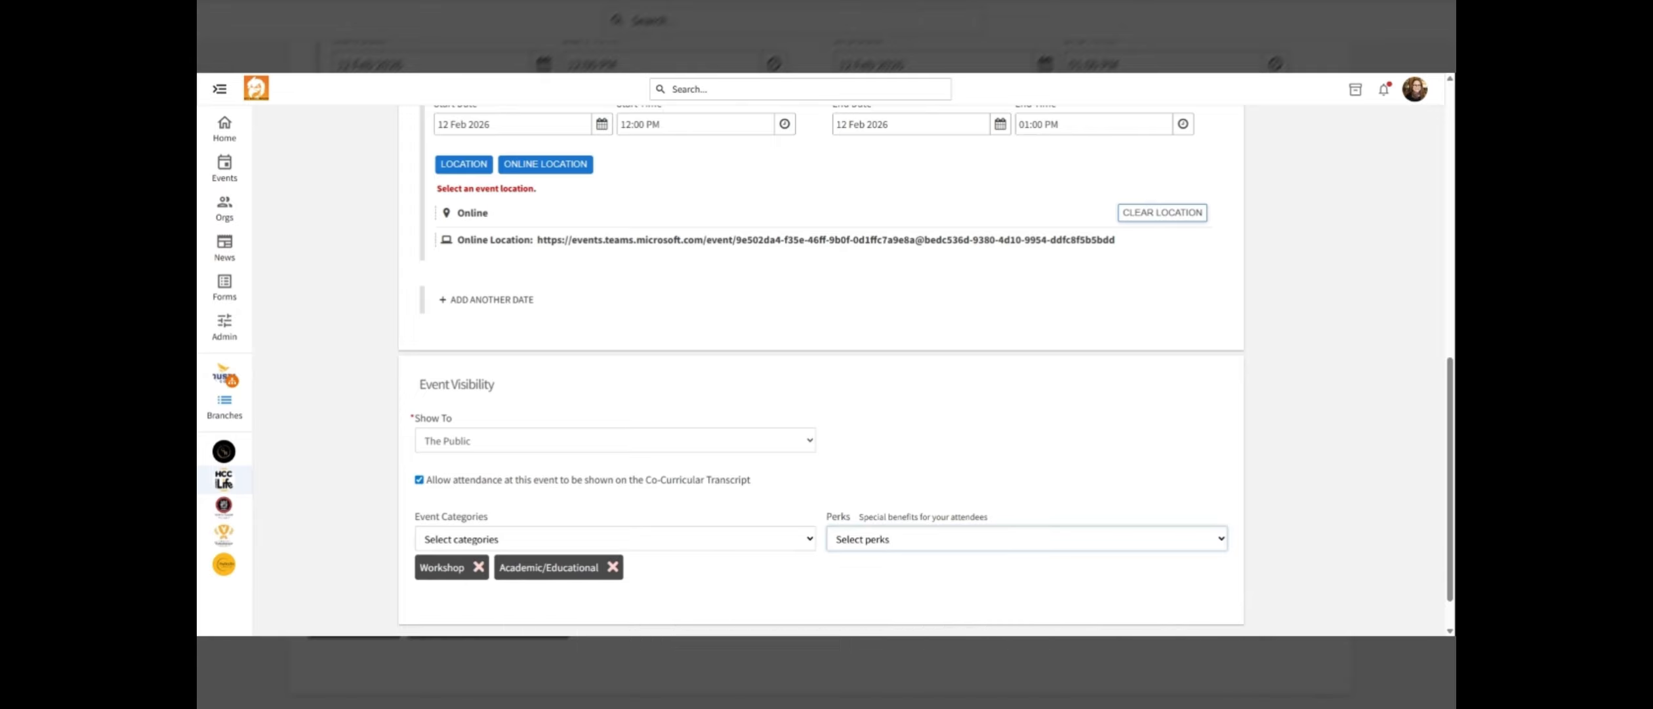
Add Free Food and Free Stuff as event perks
{"action": "left_click", "coordinate": [863, 571]}
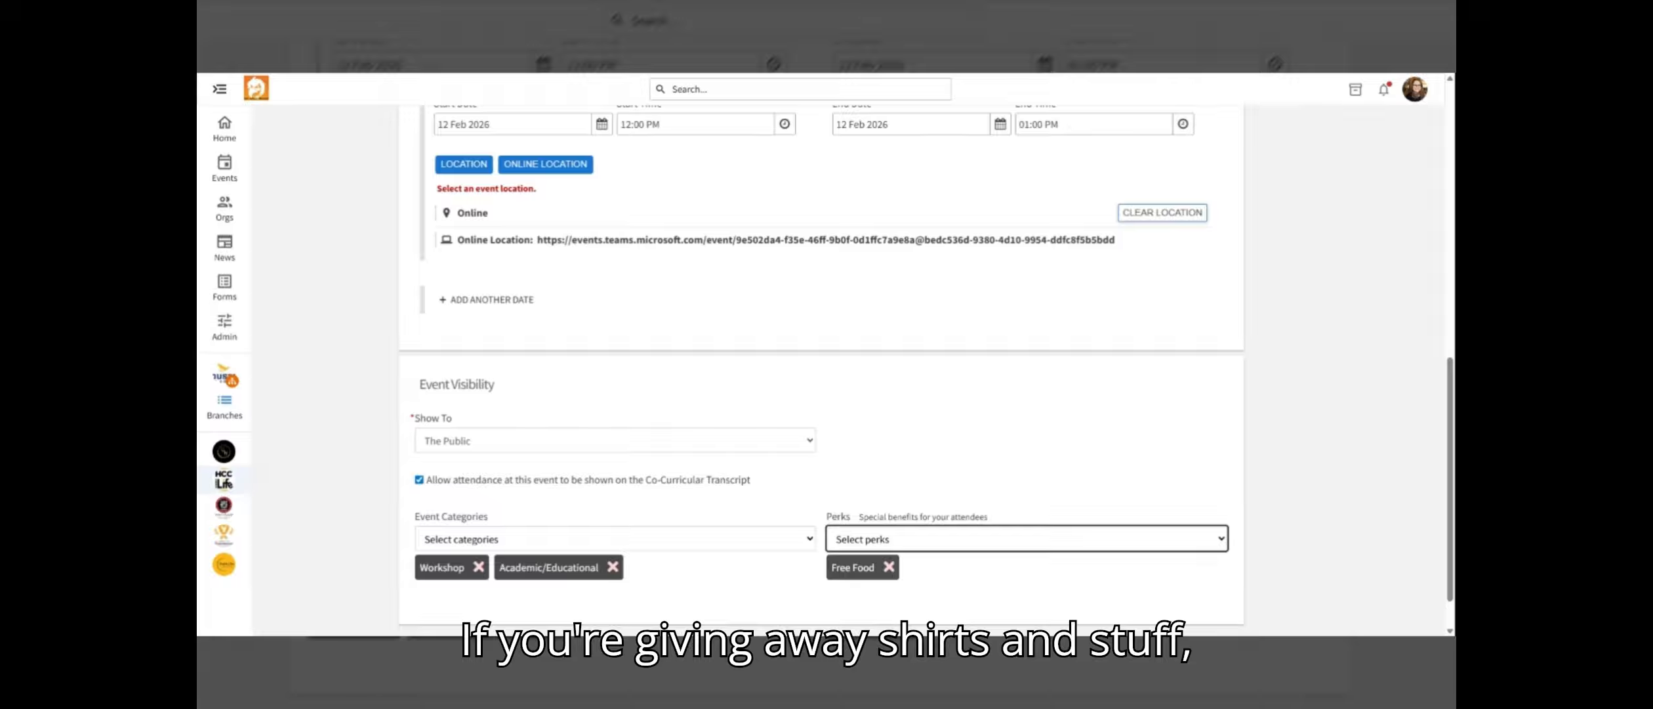
{"action": "left_click", "coordinate": [955, 555]}
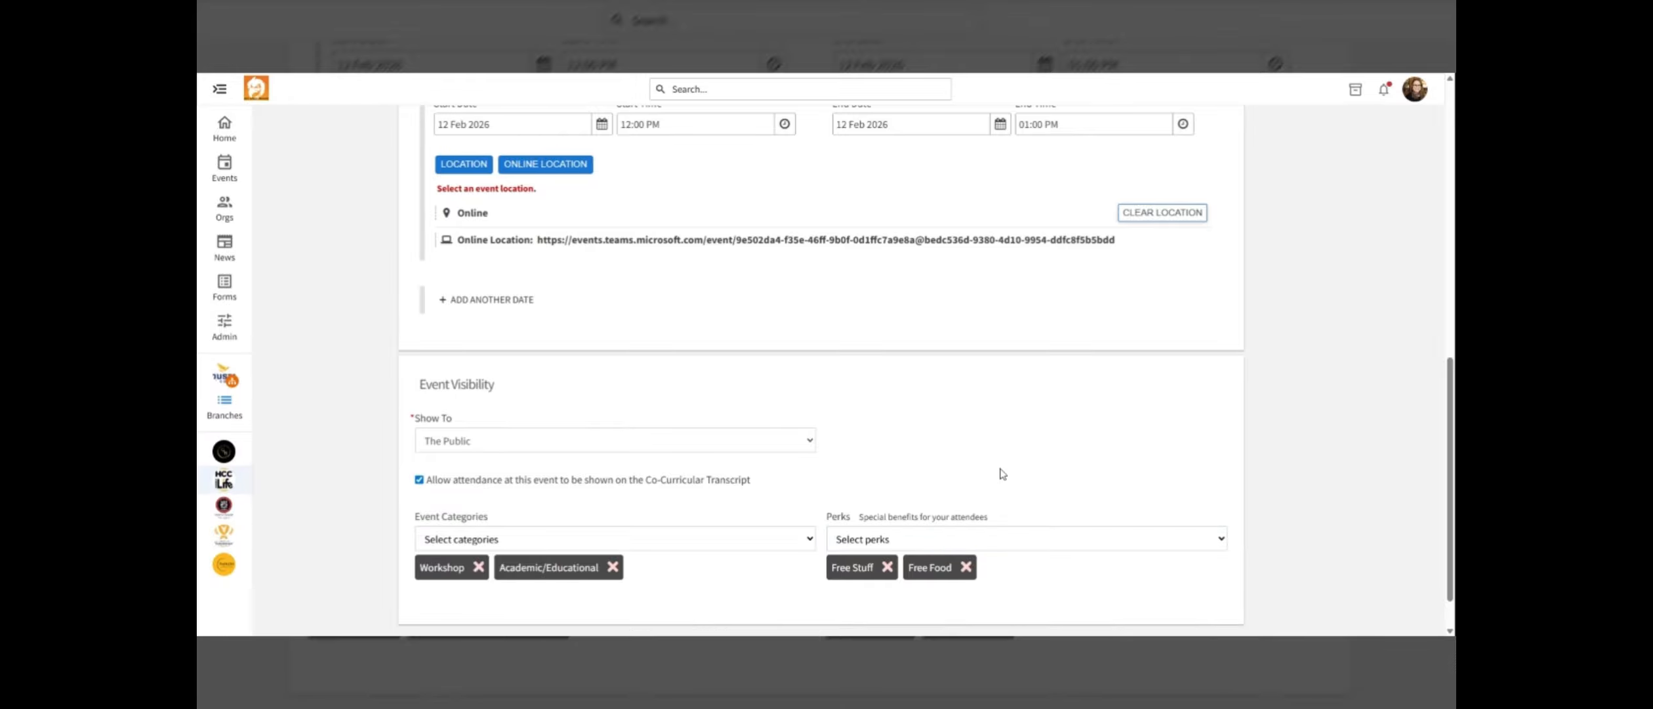
{"action": "scroll", "coordinate": [1051, 525], "scroll_direction": "down", "scroll_amount": 1}
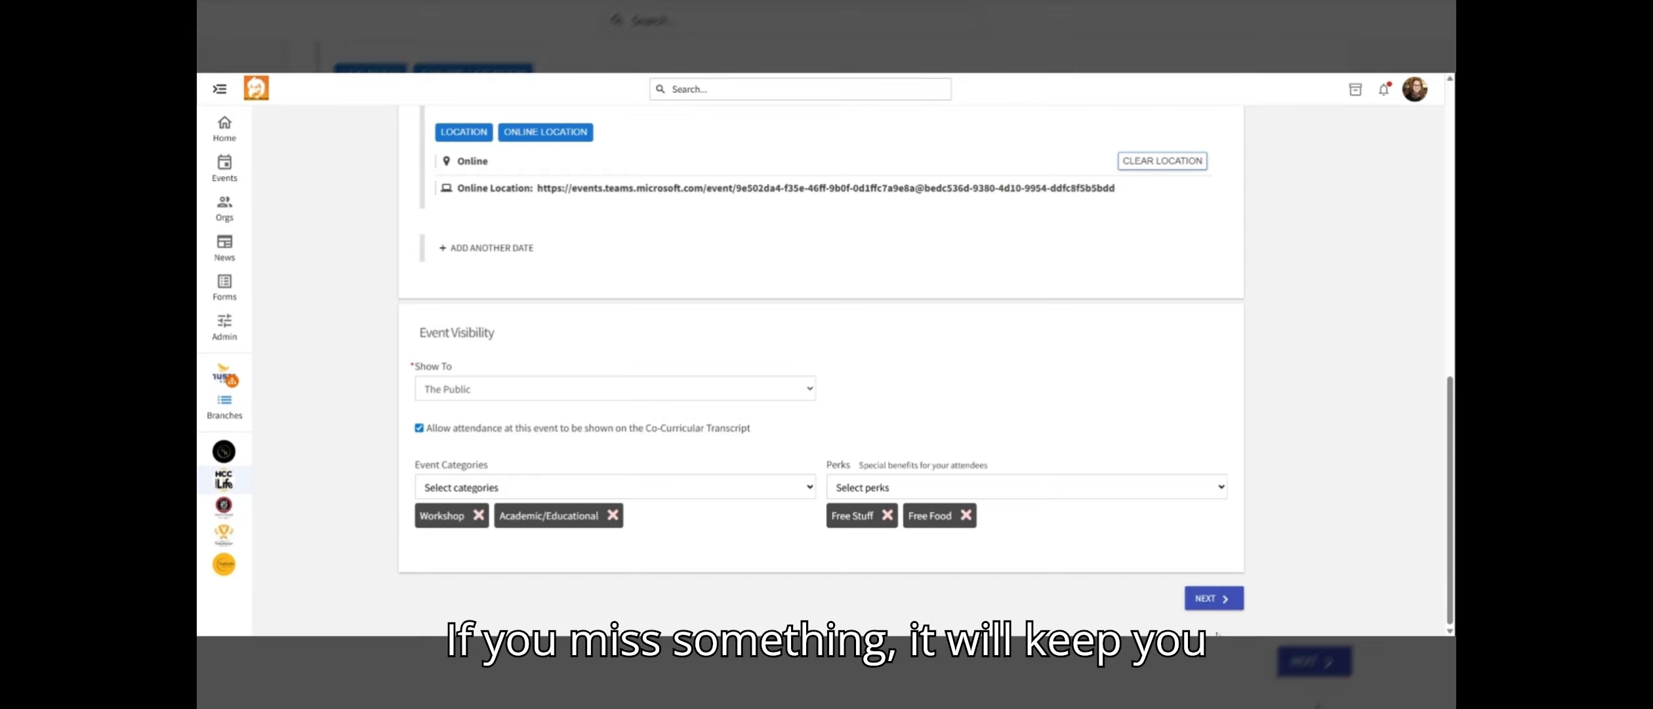
Continue to the RSVP settings and enable inviting all organization members and co-hosts after event approval
{"action": "left_click", "coordinate": [1201, 602]}
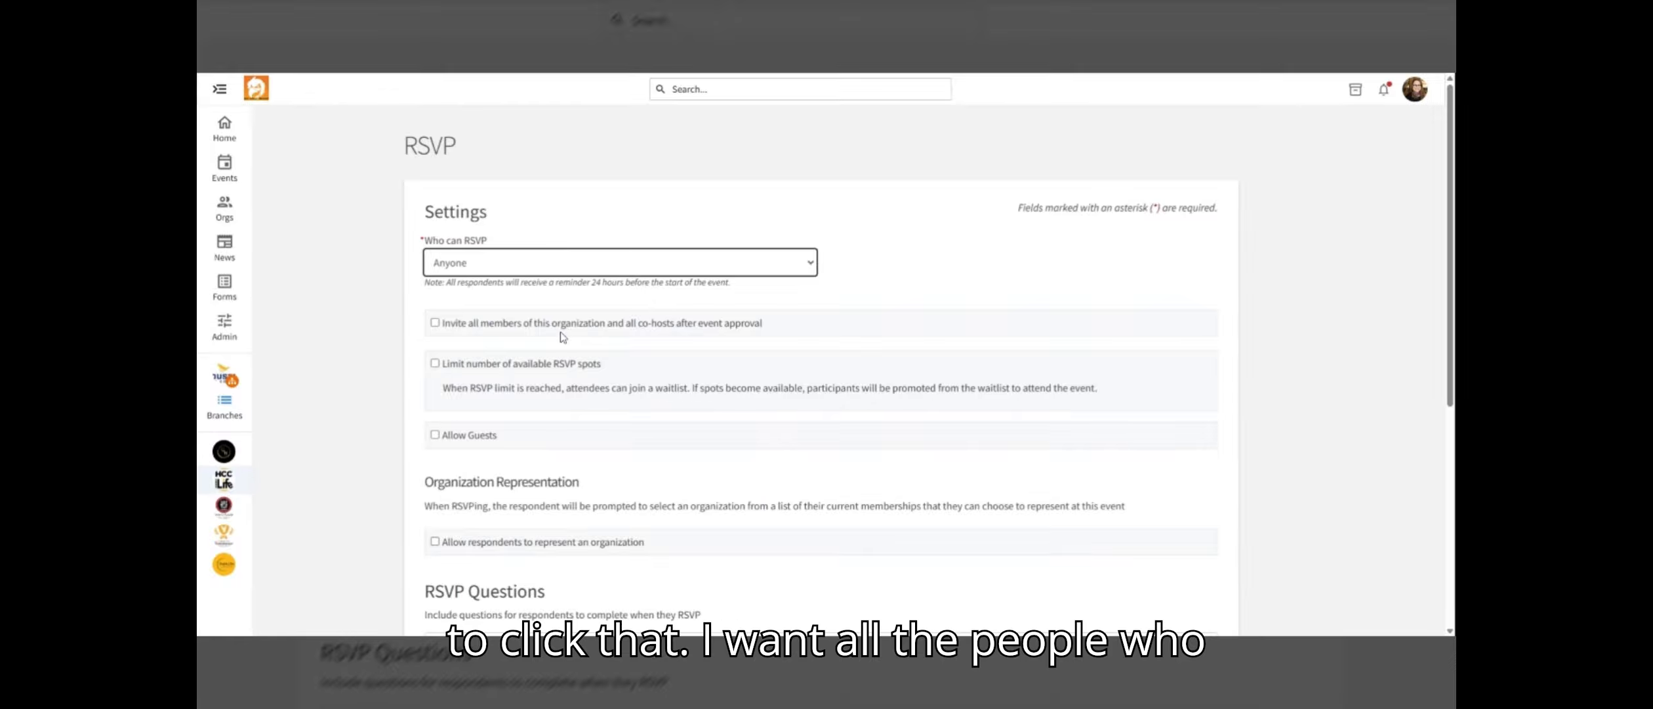
{"action": "left_click", "coordinate": [436, 323]}
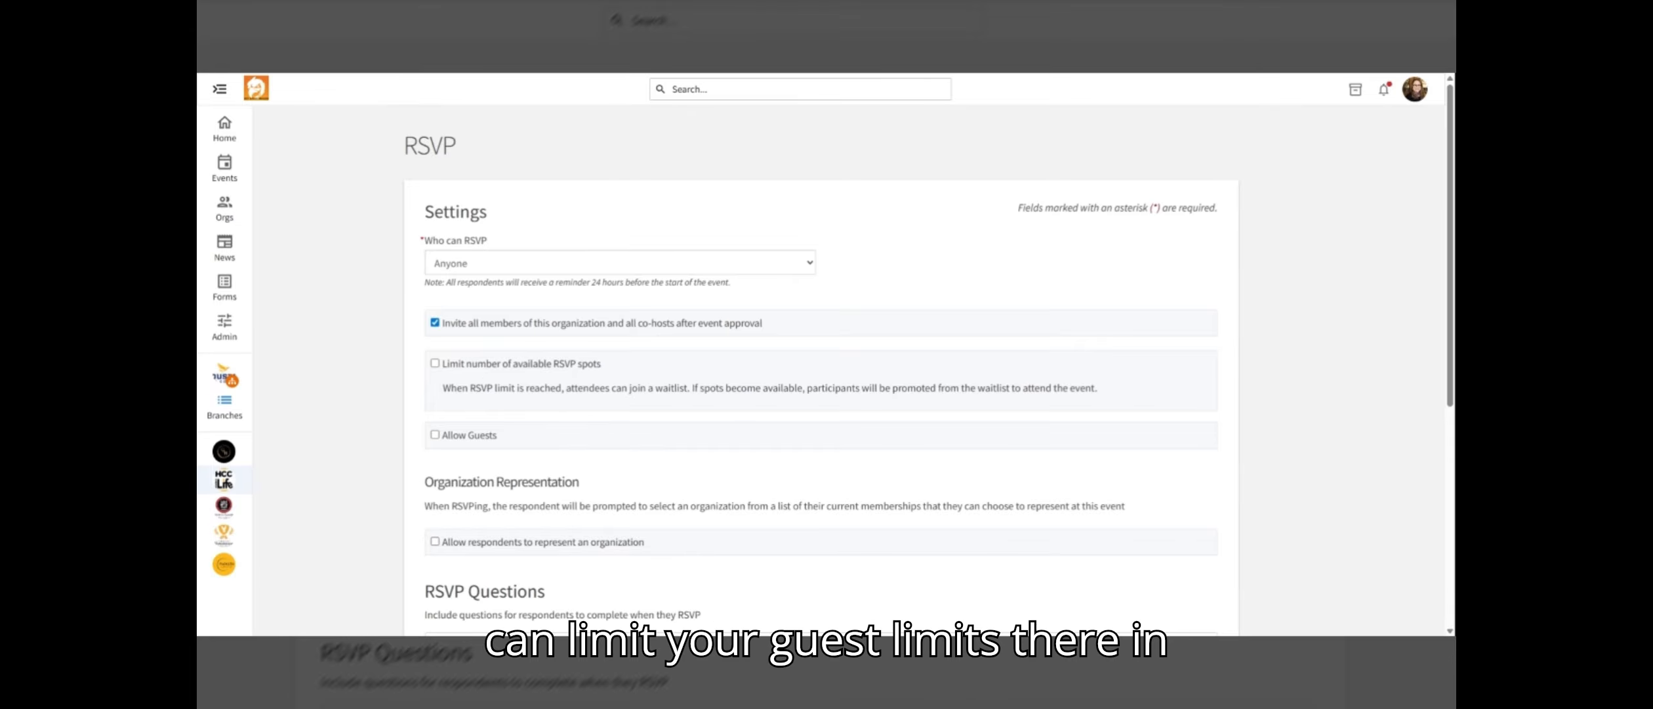
{"action": "left_click", "coordinate": [435, 362]}
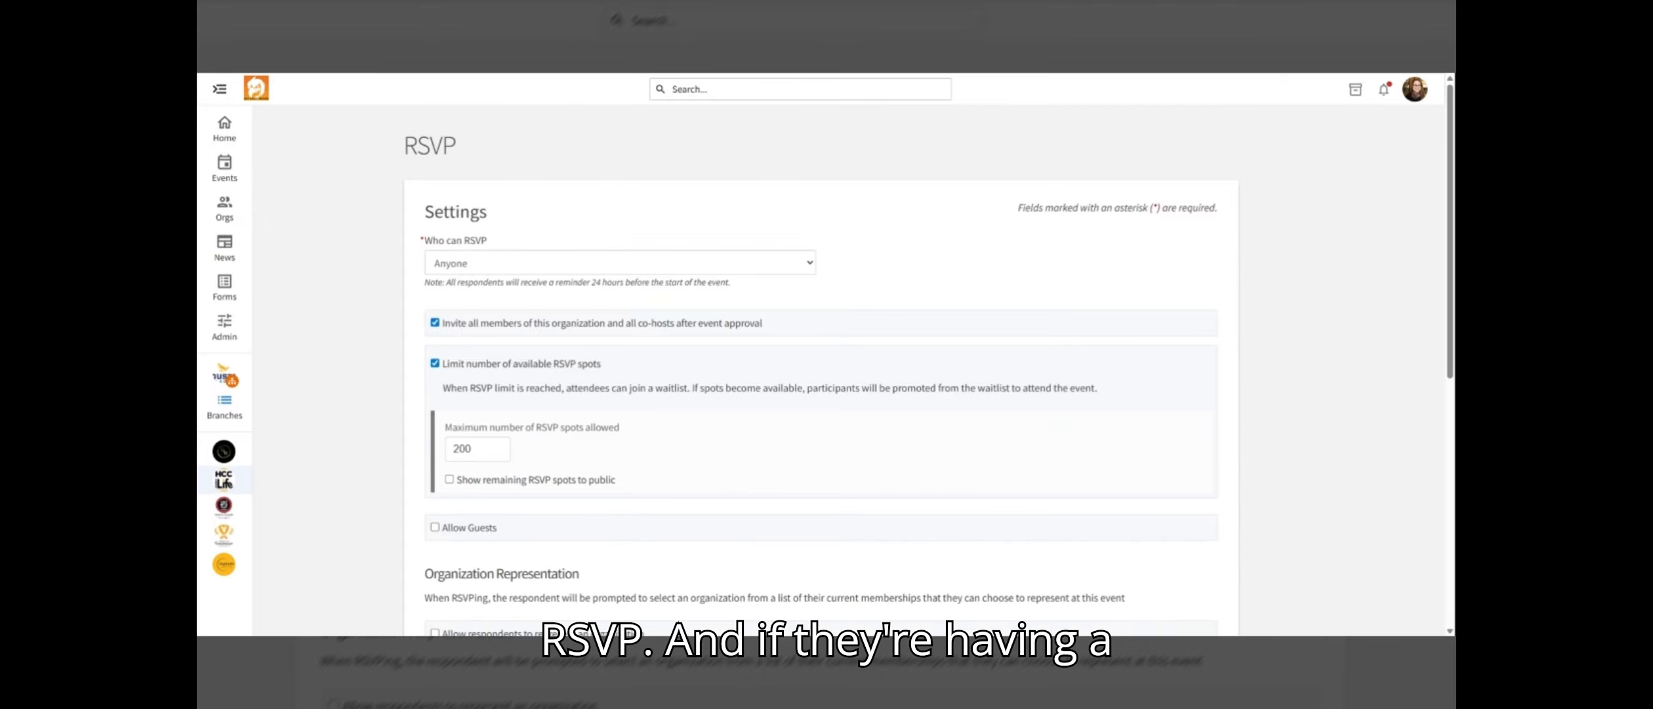
{"action": "left_click", "coordinate": [435, 364]}
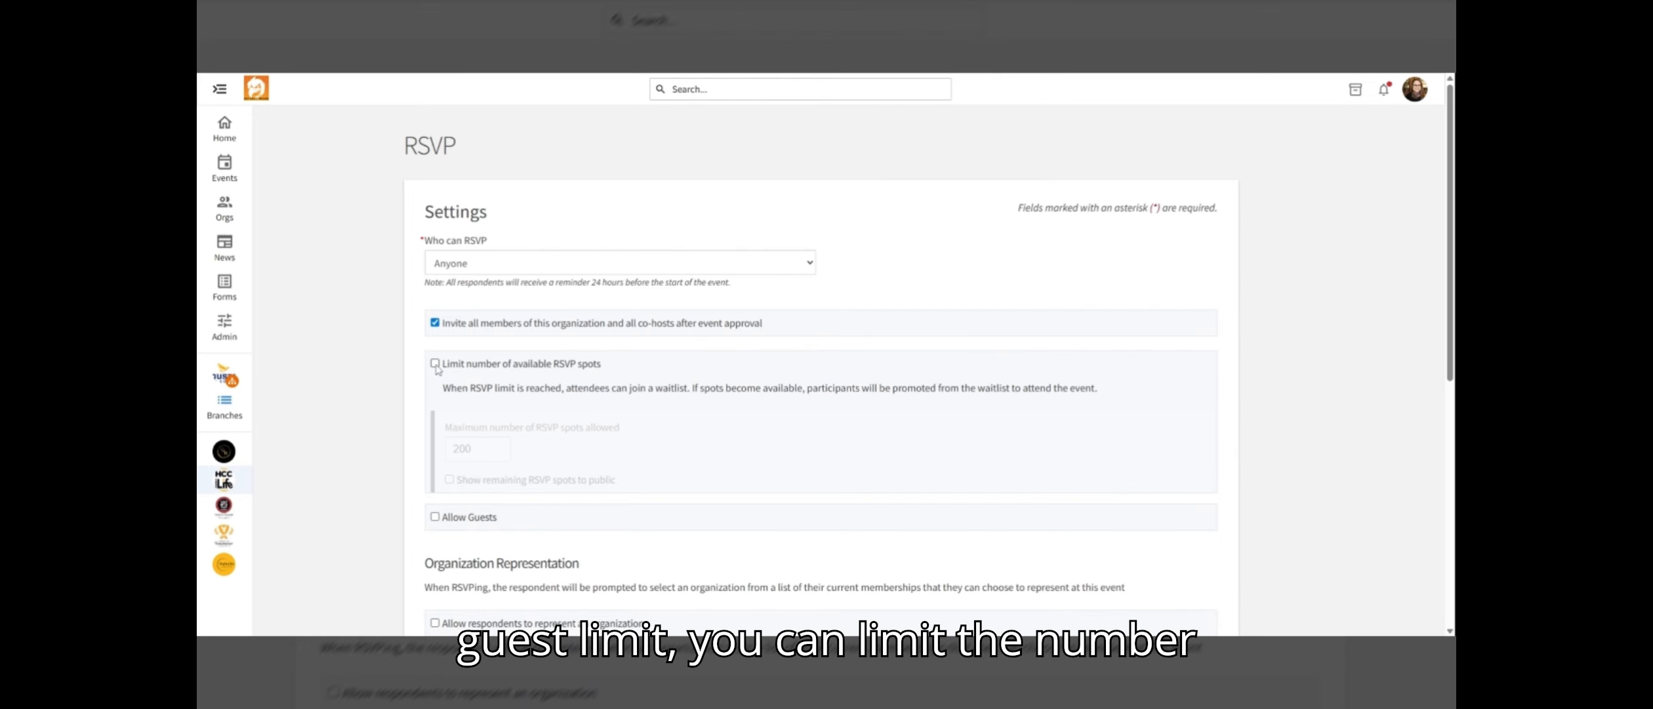
{"action": "left_click", "coordinate": [435, 434]}
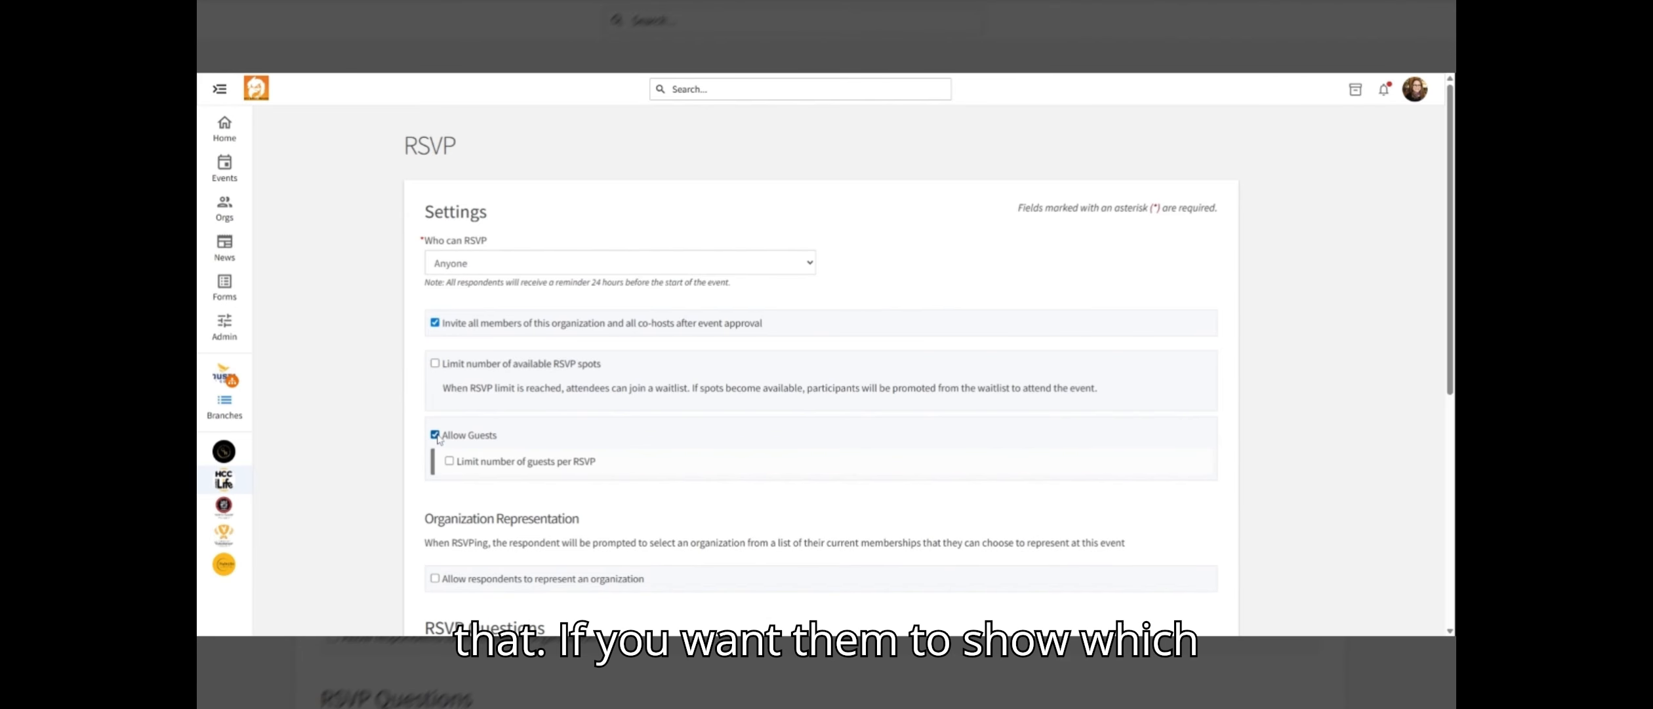
{"action": "left_click", "coordinate": [435, 434]}
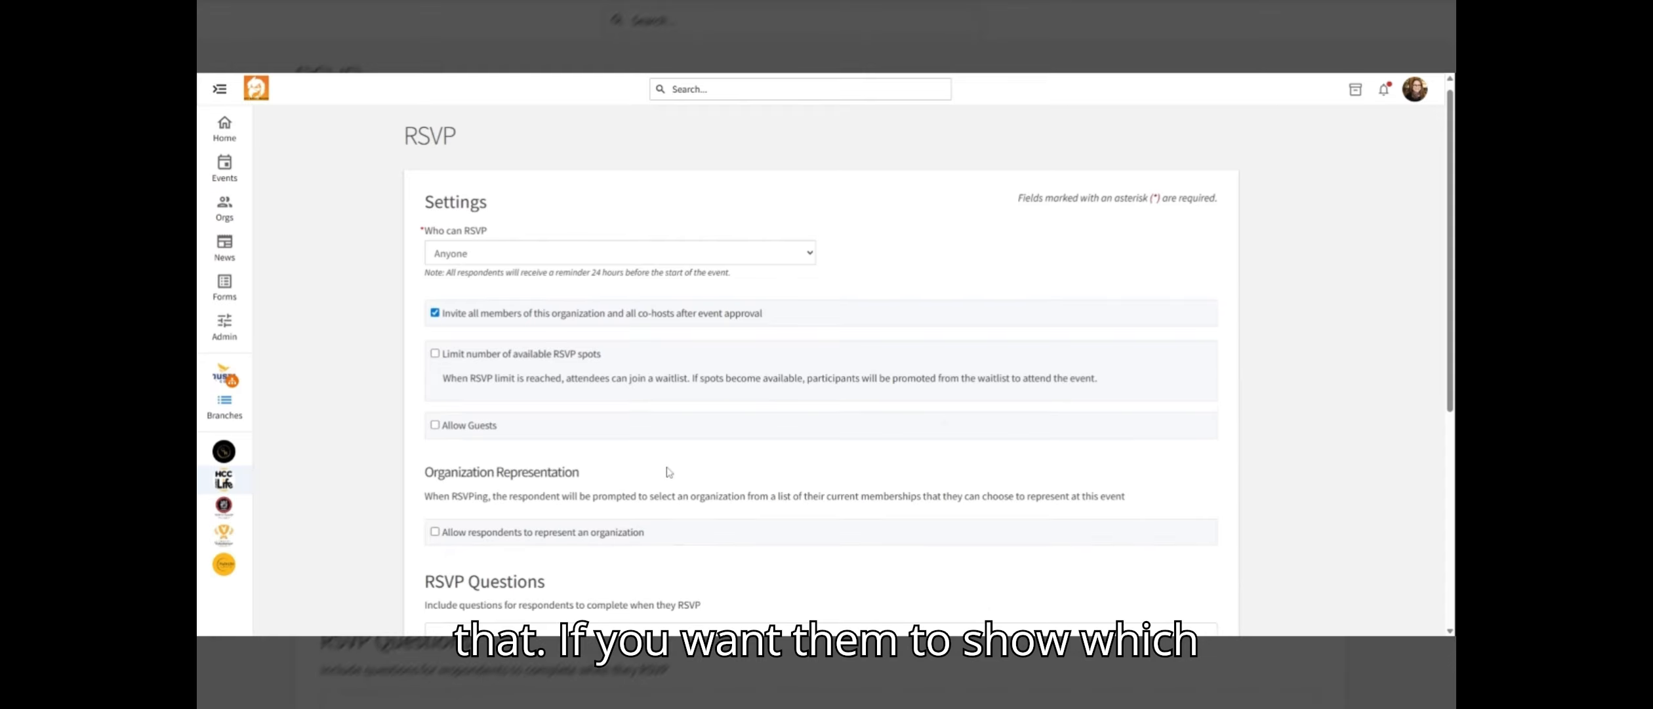
{"action": "scroll", "coordinate": [669, 472], "scroll_direction": "down", "scroll_amount": 4}
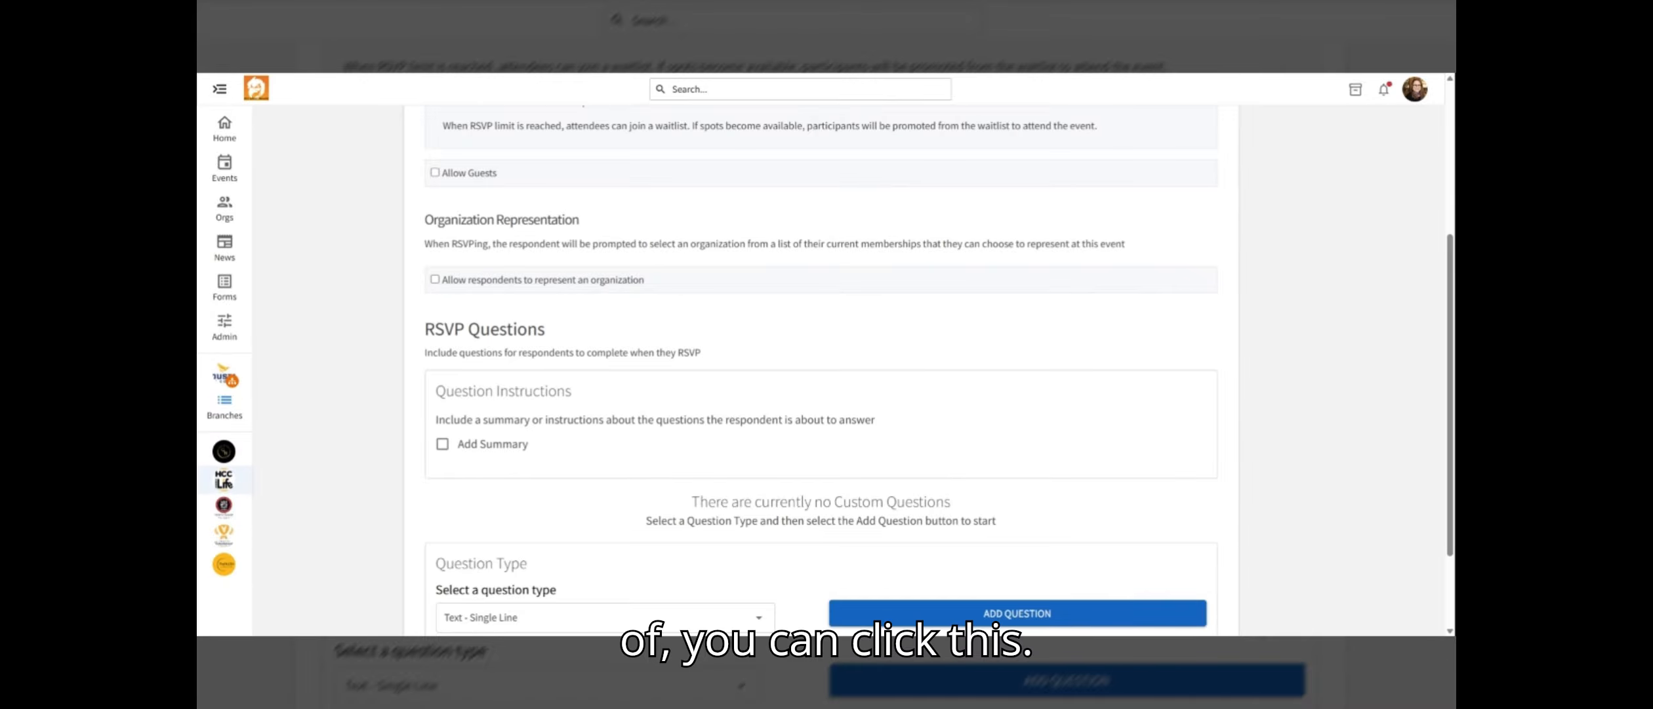
{"action": "left_click", "coordinate": [435, 279]}
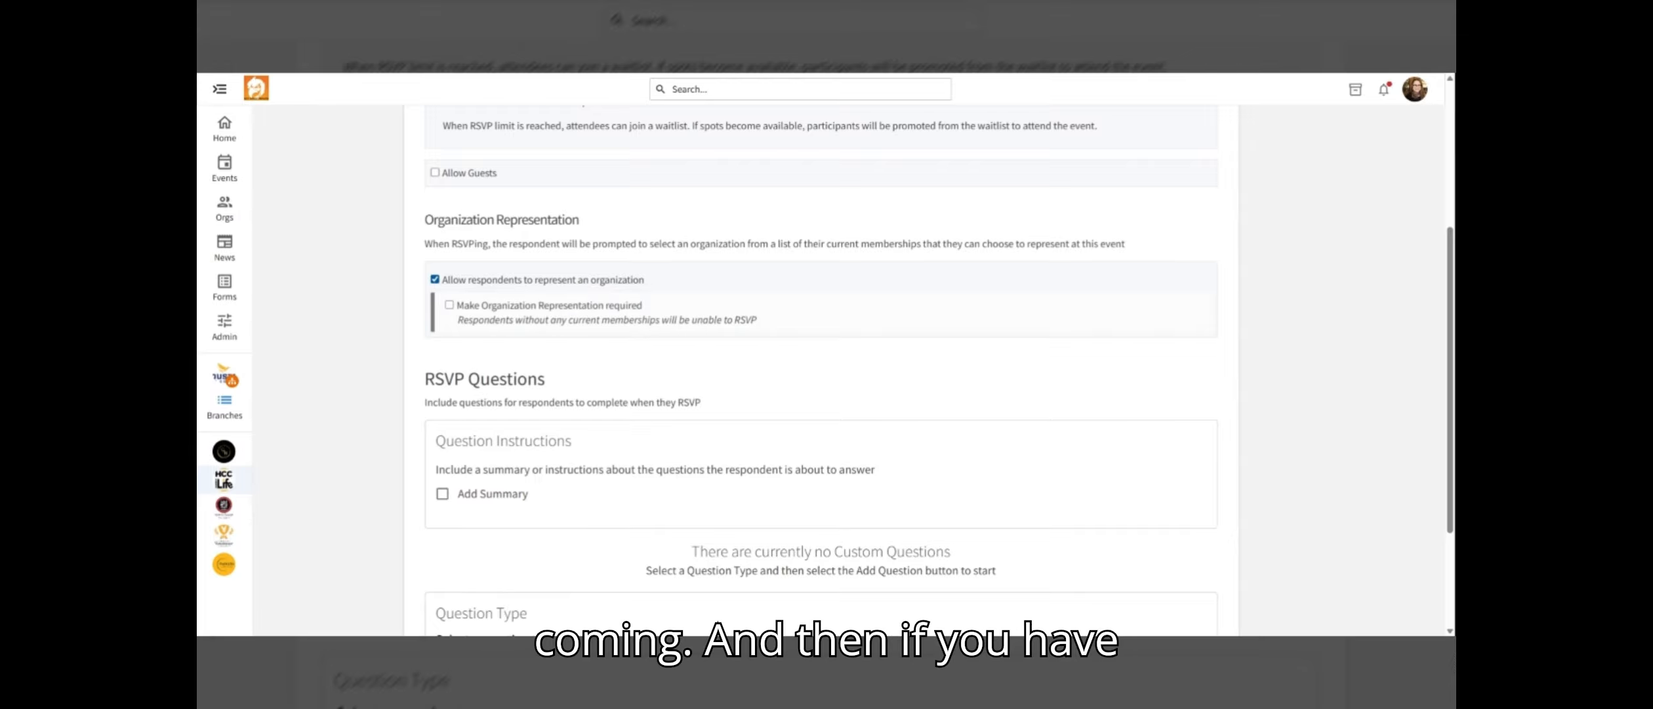
{"action": "left_click", "coordinate": [435, 279]}
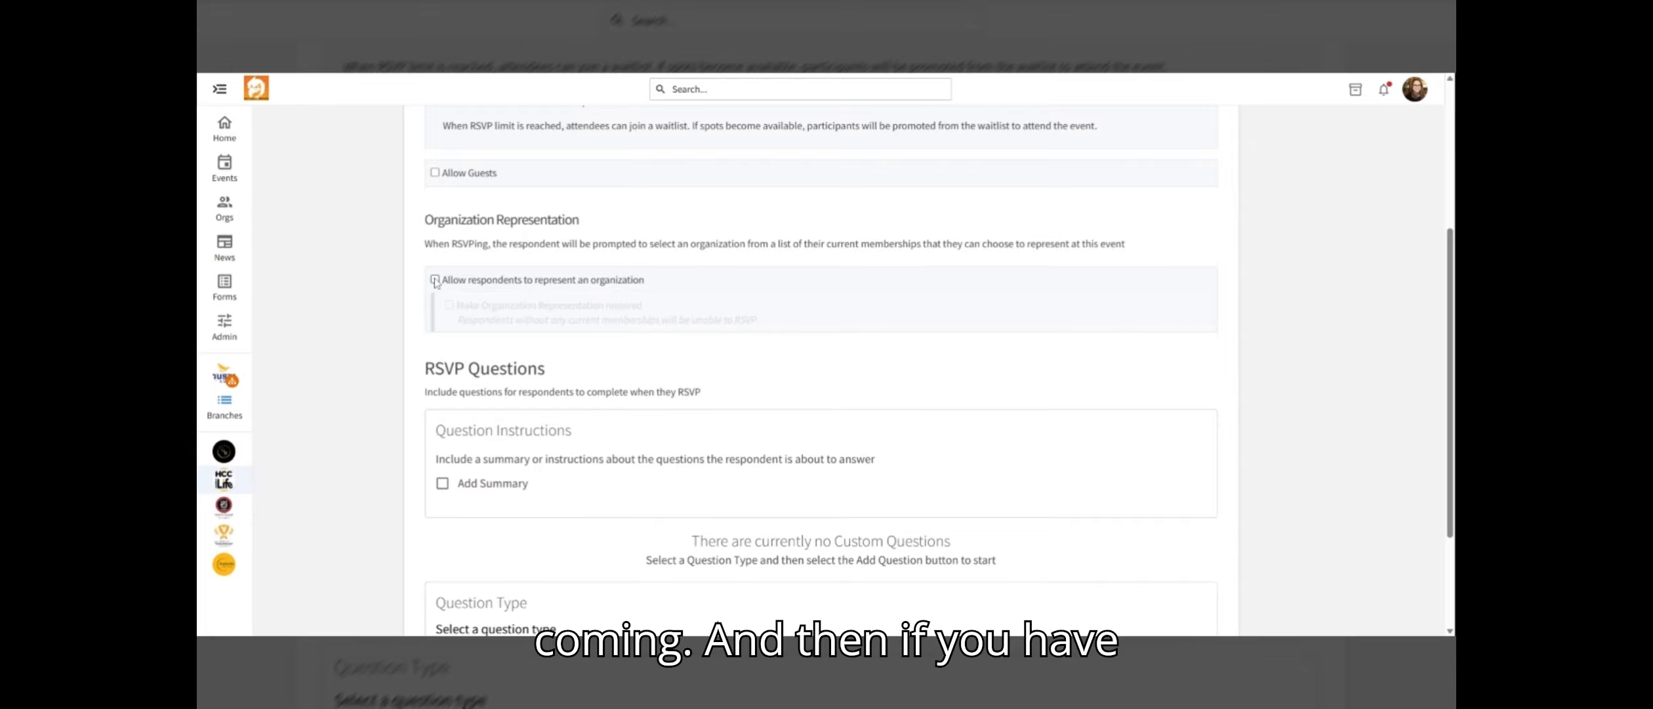
Review the available RSVP question types without adding one, and continue to Post Event Feedback
{"action": "scroll", "coordinate": [830, 393], "scroll_direction": "down", "scroll_amount": 3}
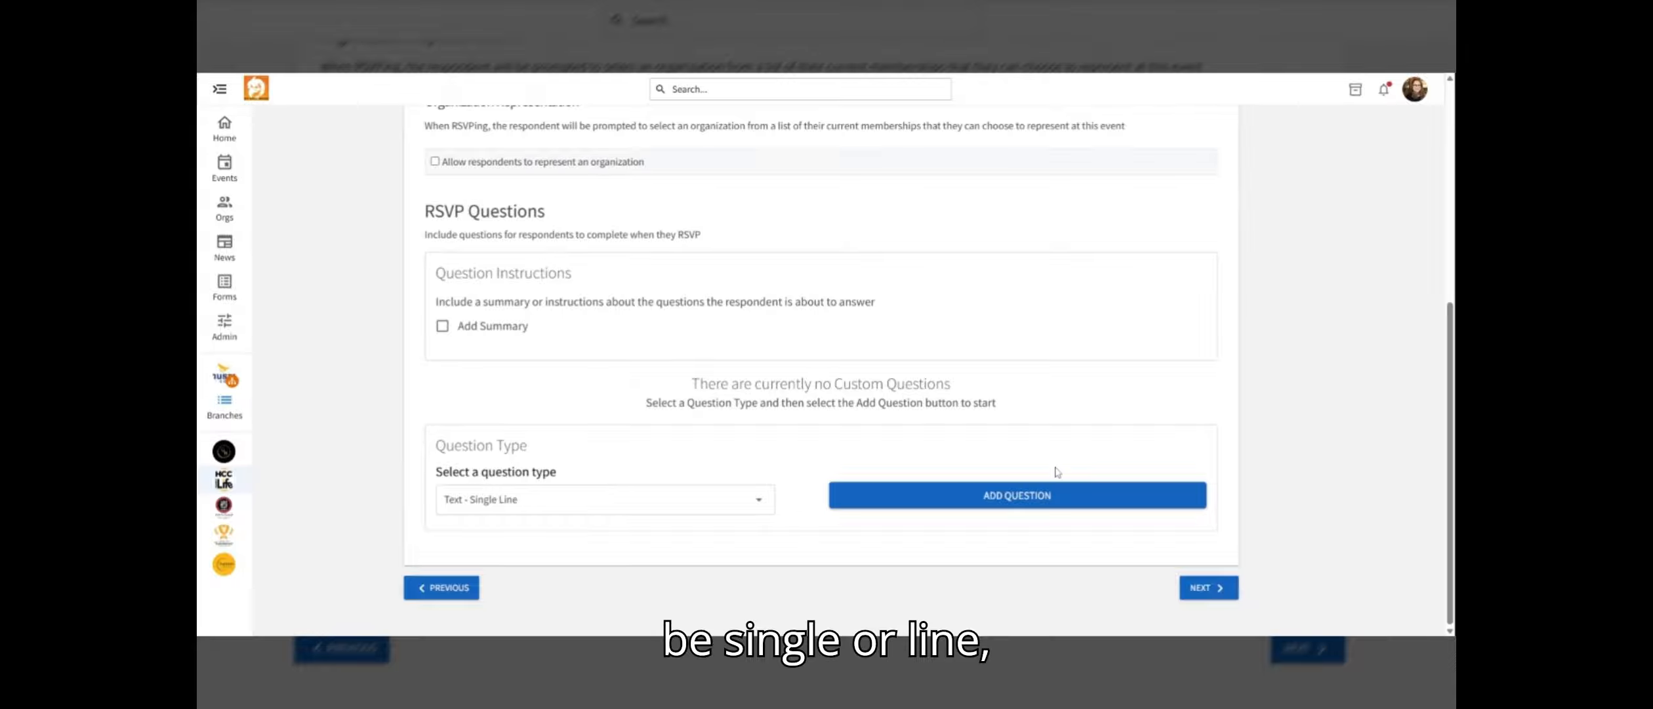
{"action": "left_click", "coordinate": [605, 500]}
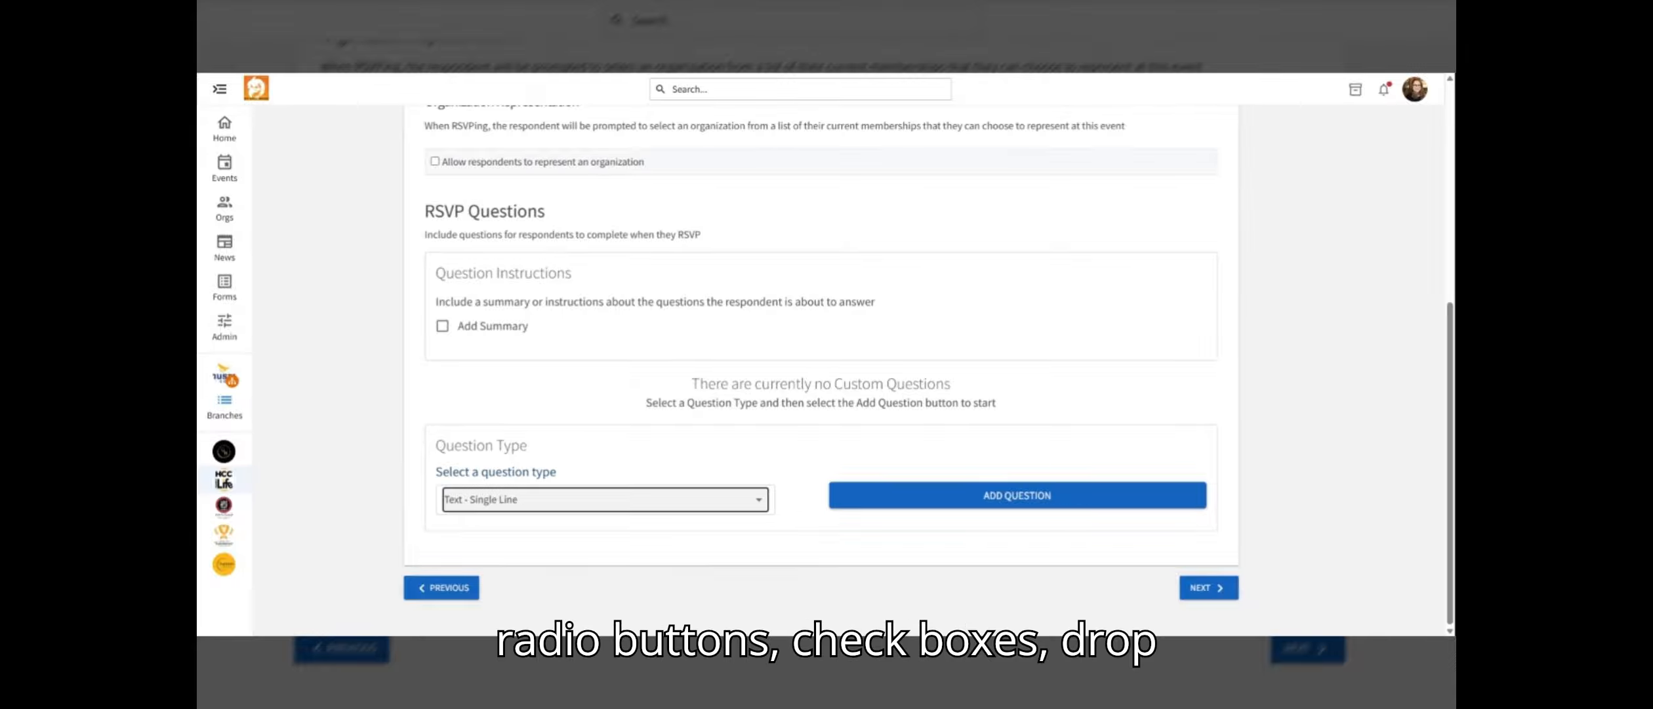
{"action": "left_click", "coordinate": [759, 504]}
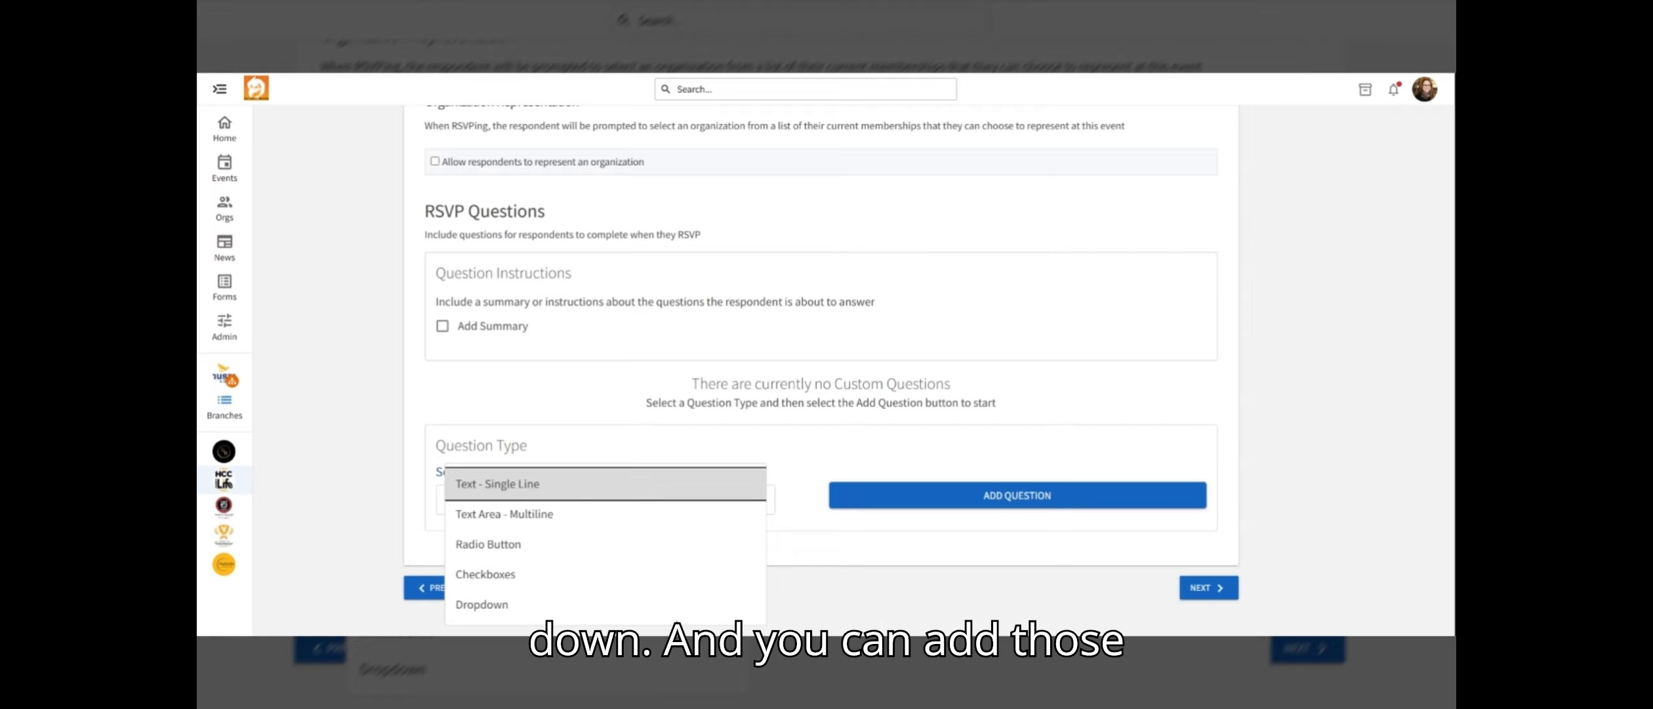
{"action": "left_click", "coordinate": [794, 436]}
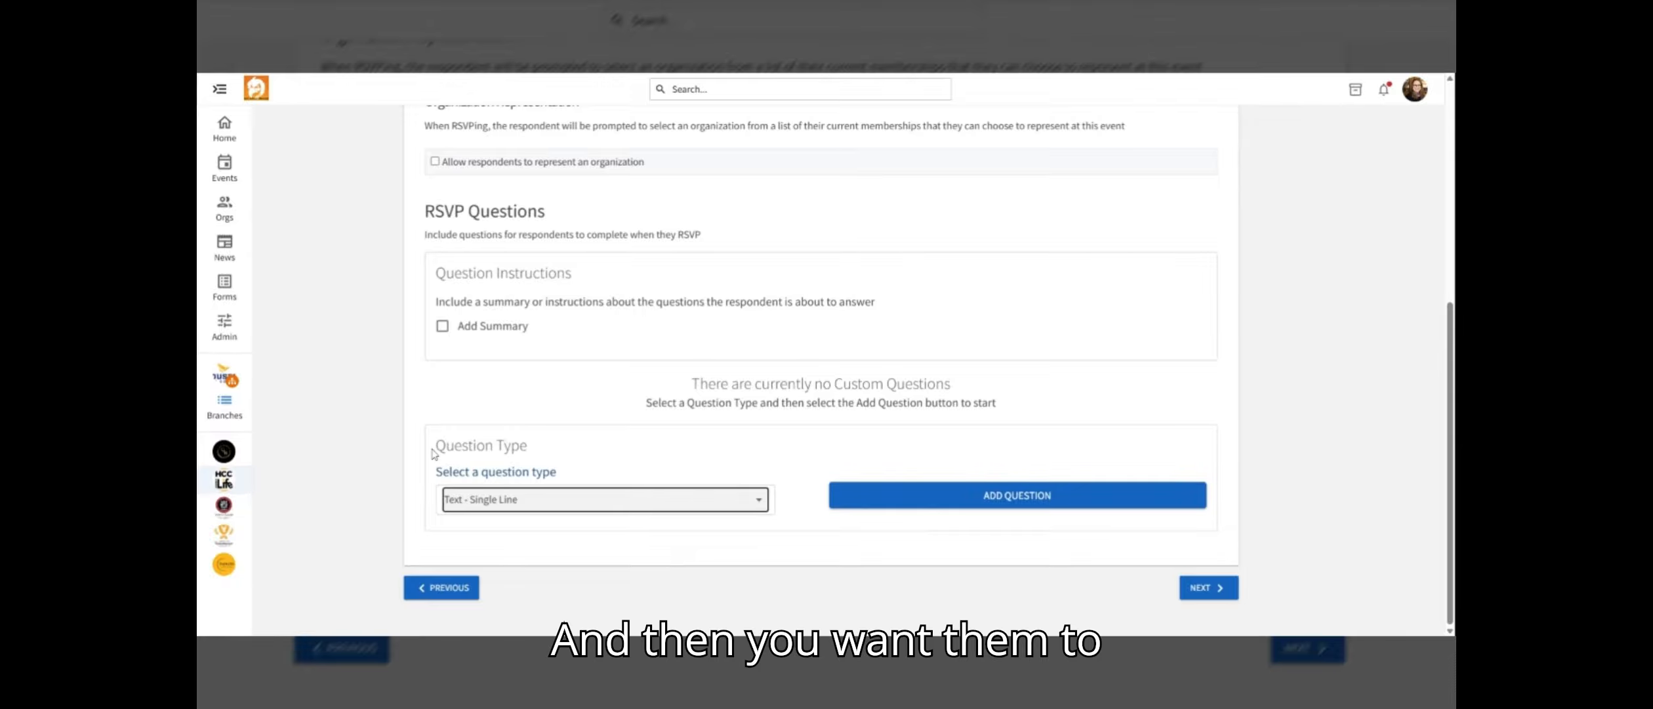
{"action": "left_click", "coordinate": [1211, 590]}
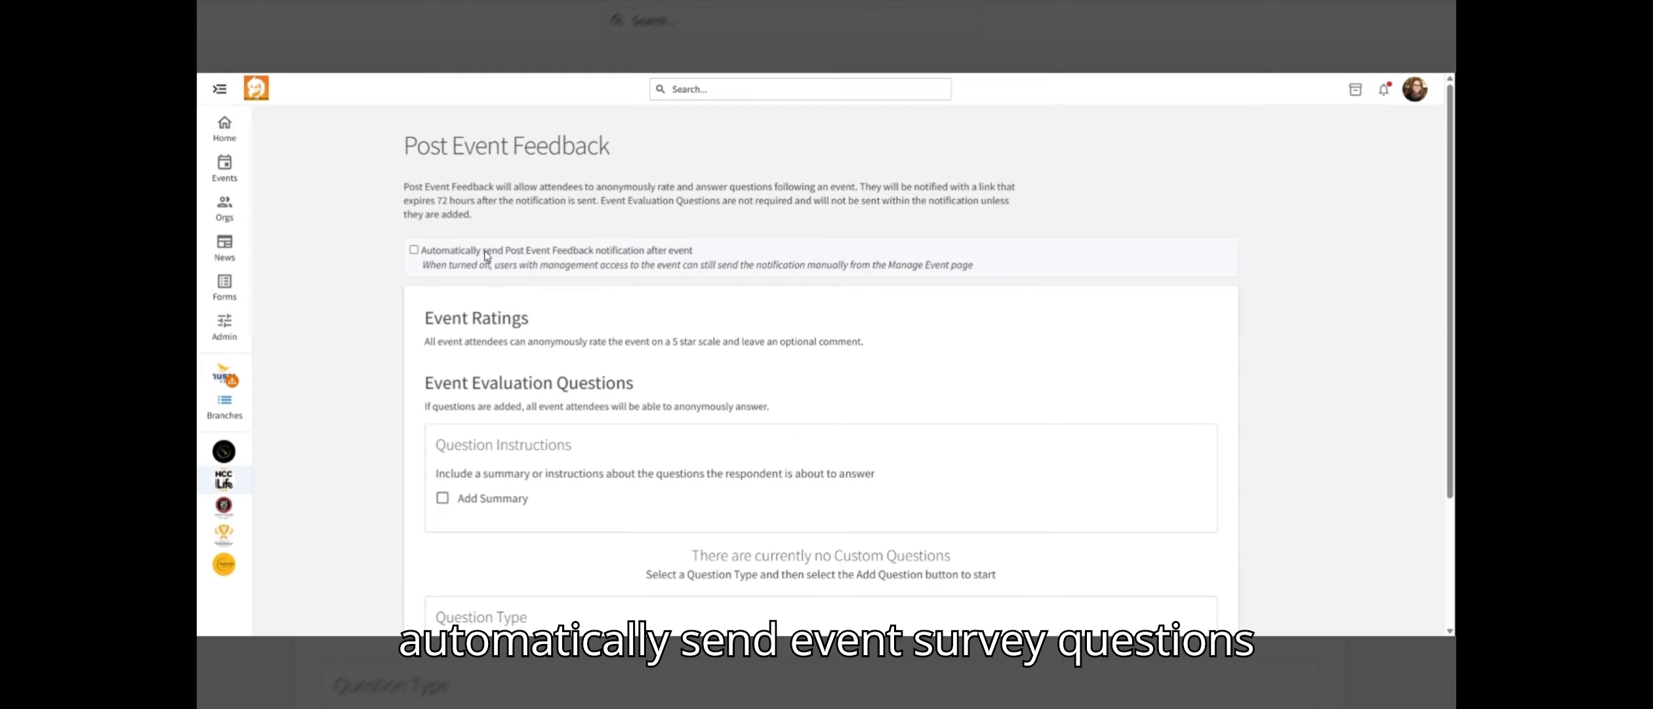
Leave automatic post-event feedback notification off, review evaluation question types, and continue to the cover photo
{"action": "left_click", "coordinate": [413, 250]}
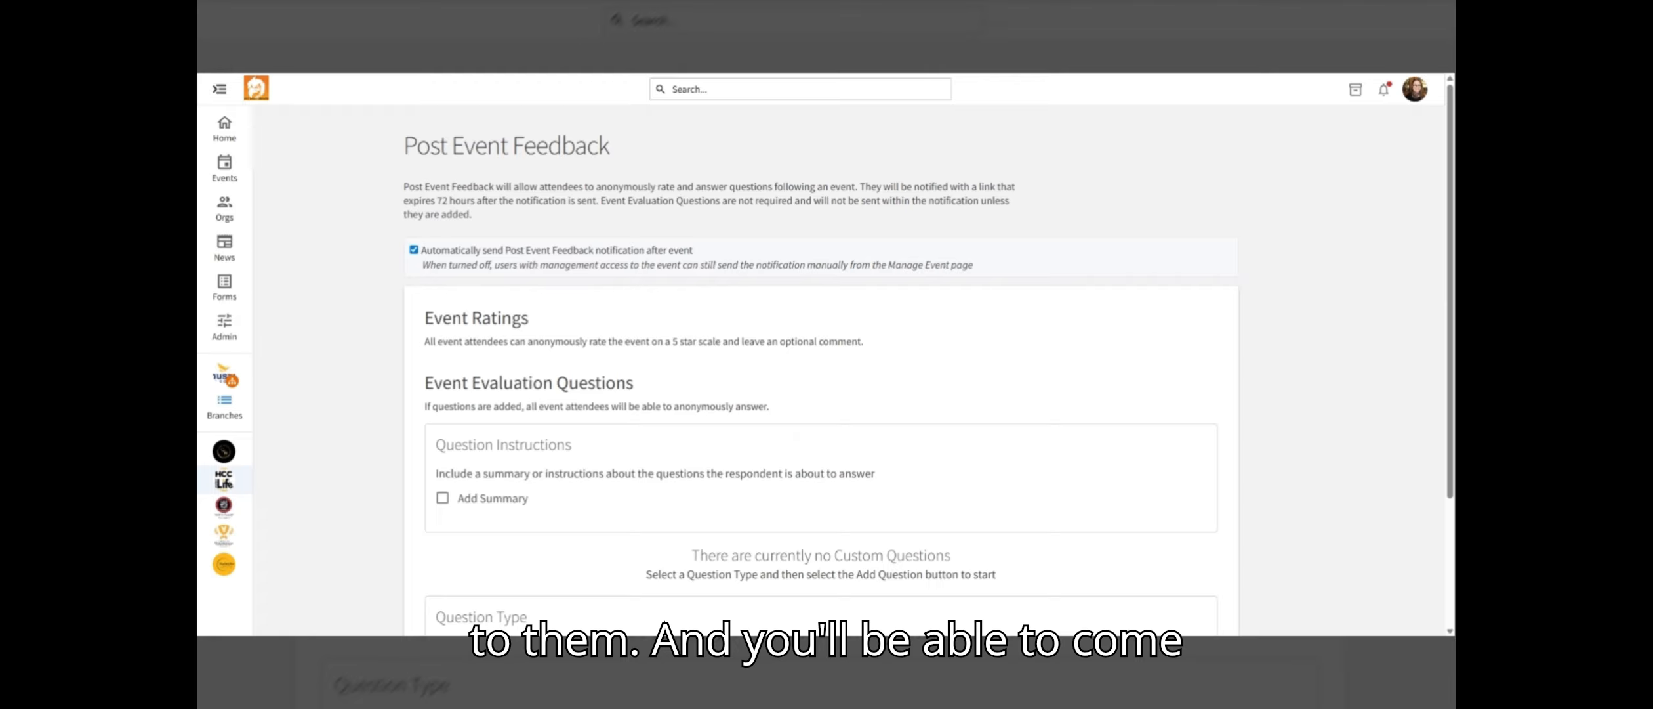
{"action": "left_click", "coordinate": [414, 250]}
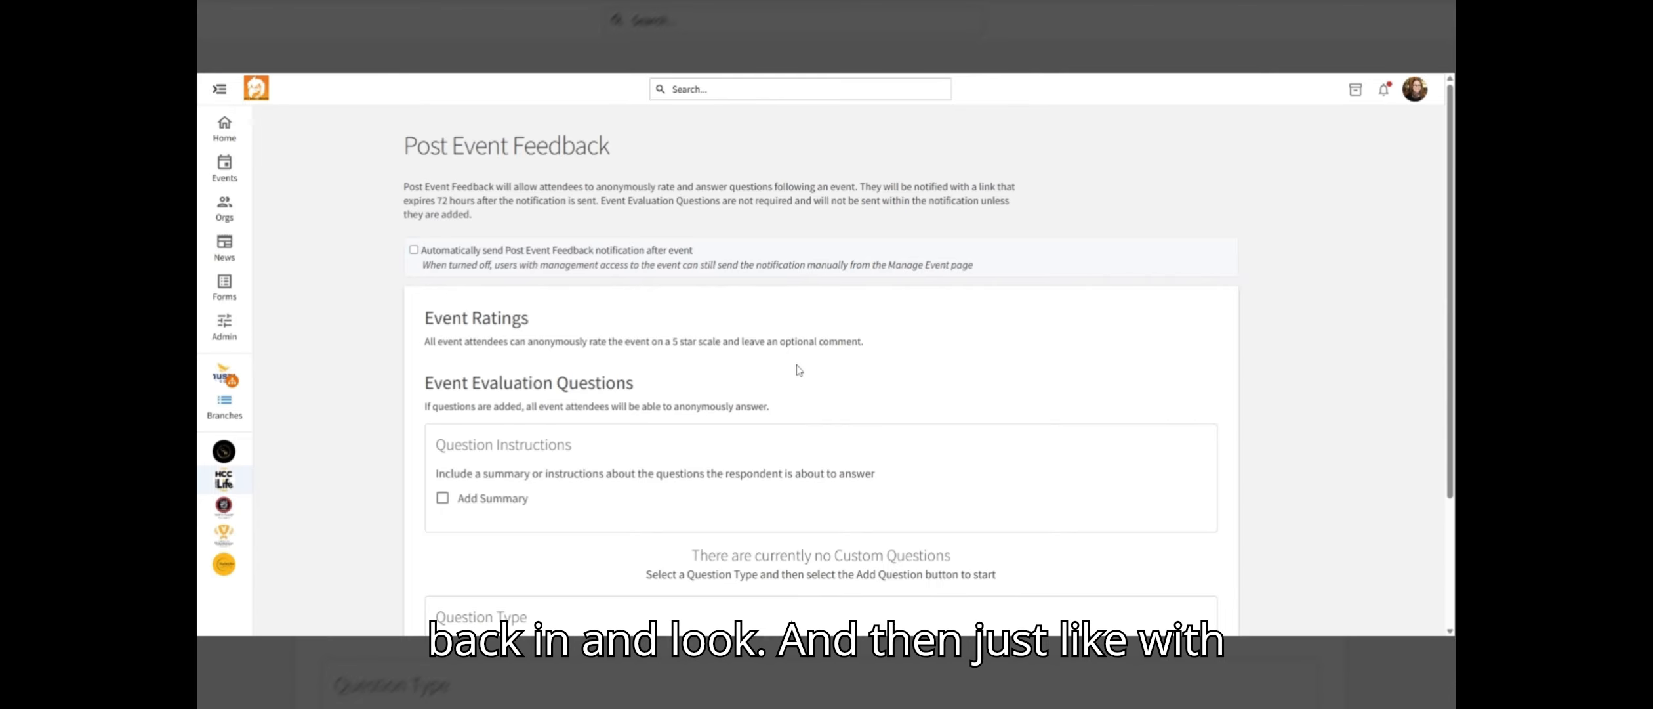
{"action": "scroll", "coordinate": [796, 436], "scroll_direction": "down", "scroll_amount": 3}
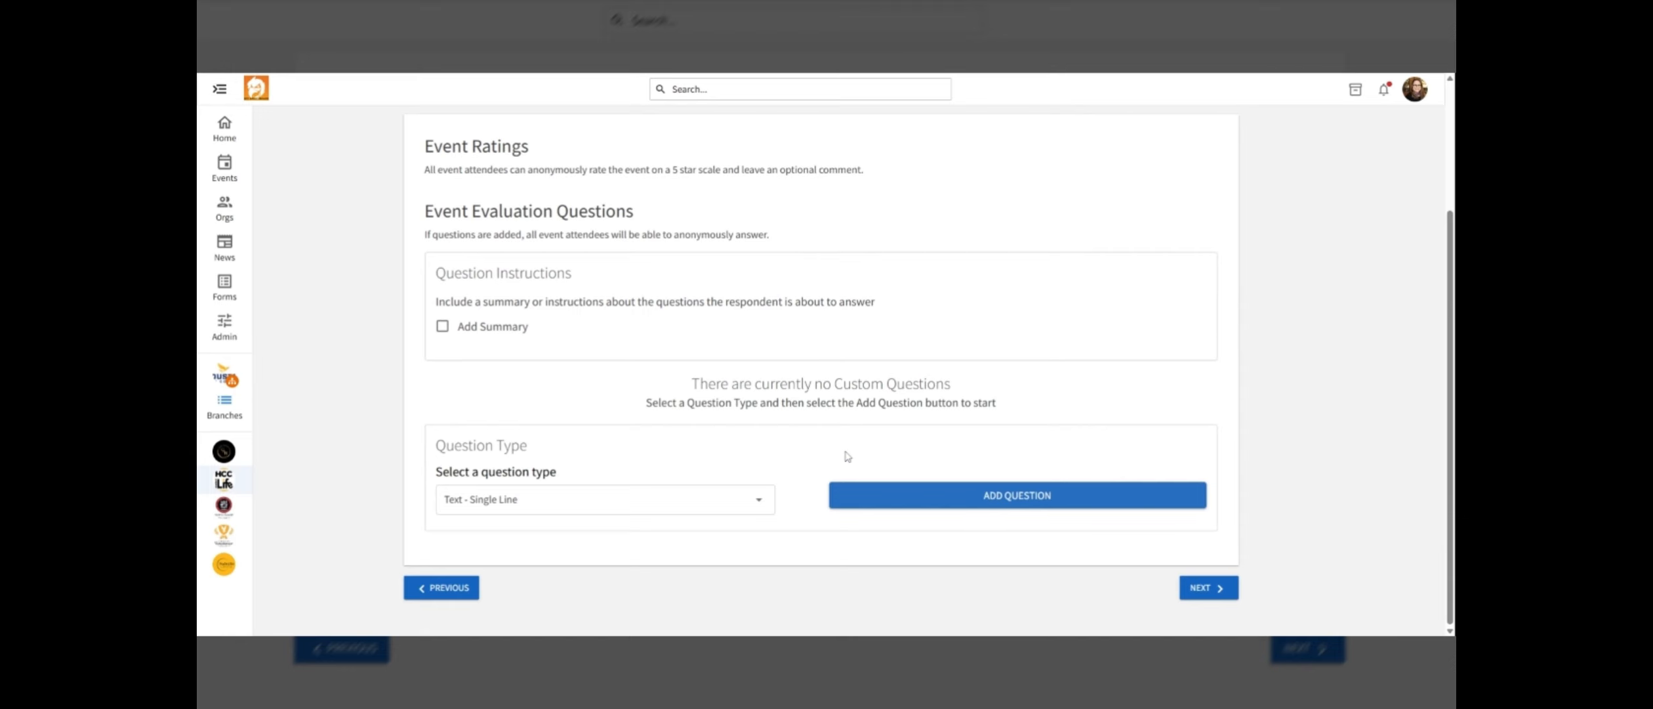
{"action": "left_click", "coordinate": [761, 505]}
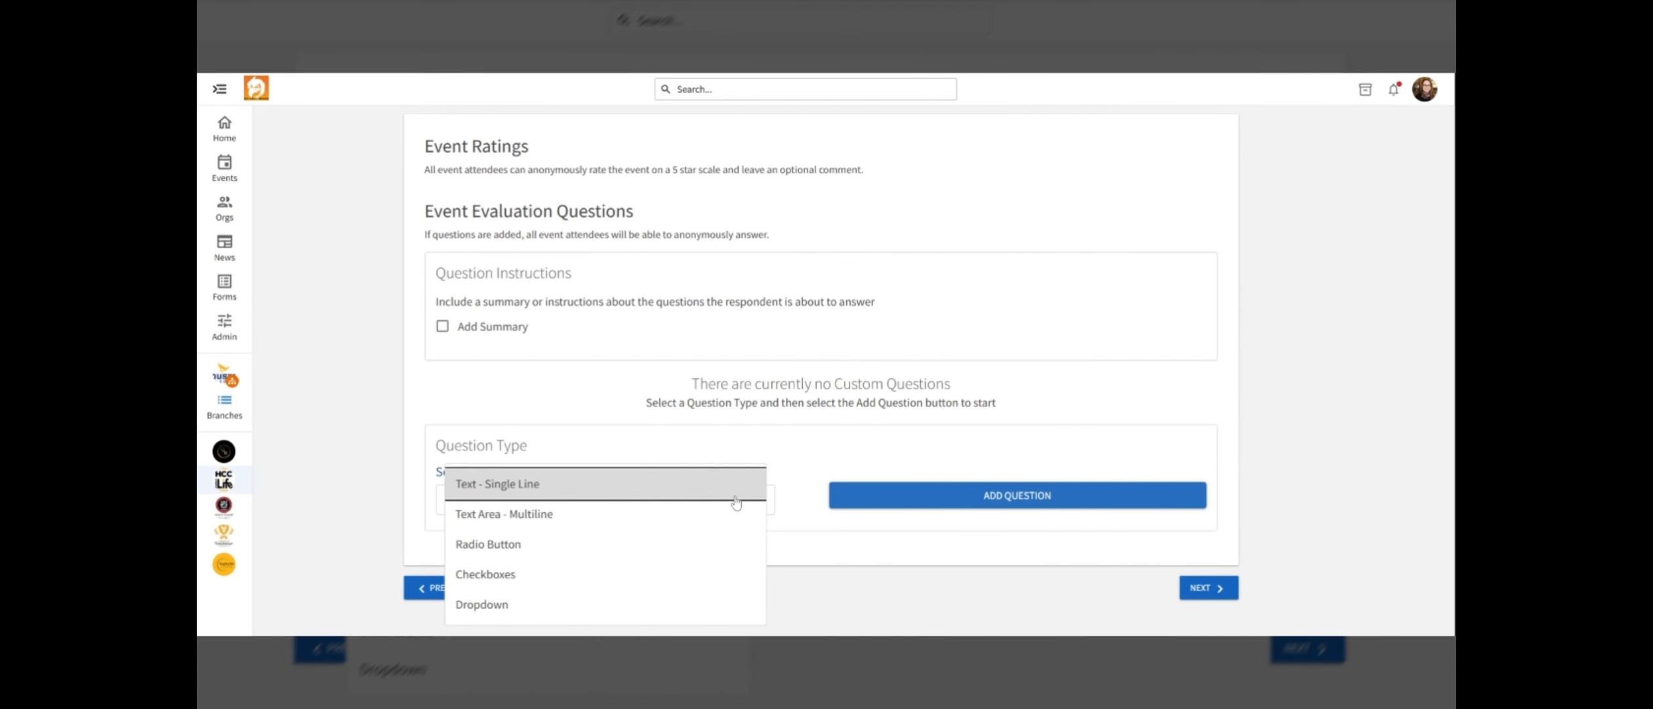
{"action": "left_click", "coordinate": [819, 444]}
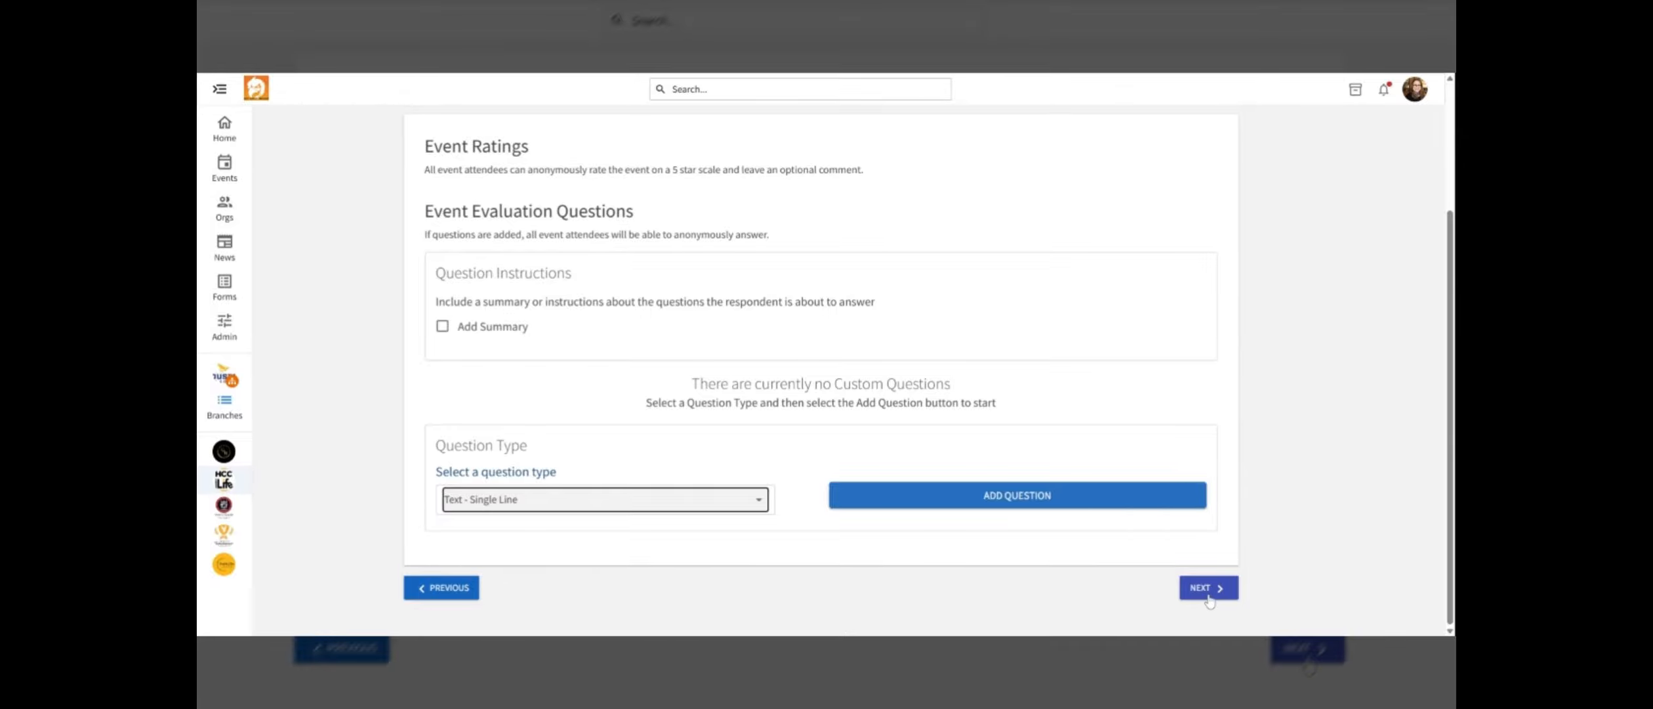
{"action": "scroll", "coordinate": [674, 334], "scroll_direction": "up", "scroll_amount": 3}
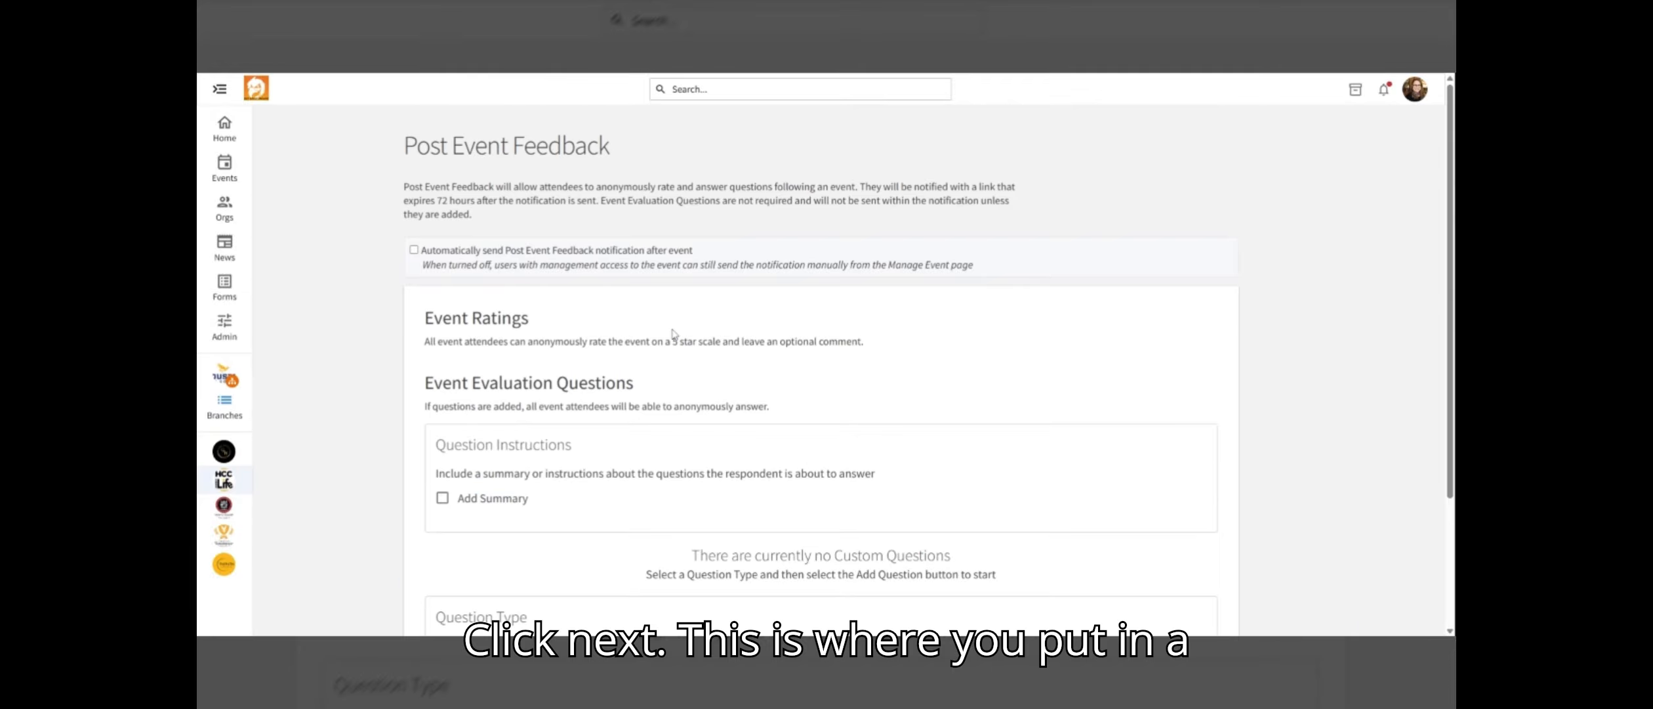
{"action": "scroll", "coordinate": [1179, 544], "scroll_direction": "down", "scroll_amount": 3}
{"action": "left_click", "coordinate": [1209, 587]}
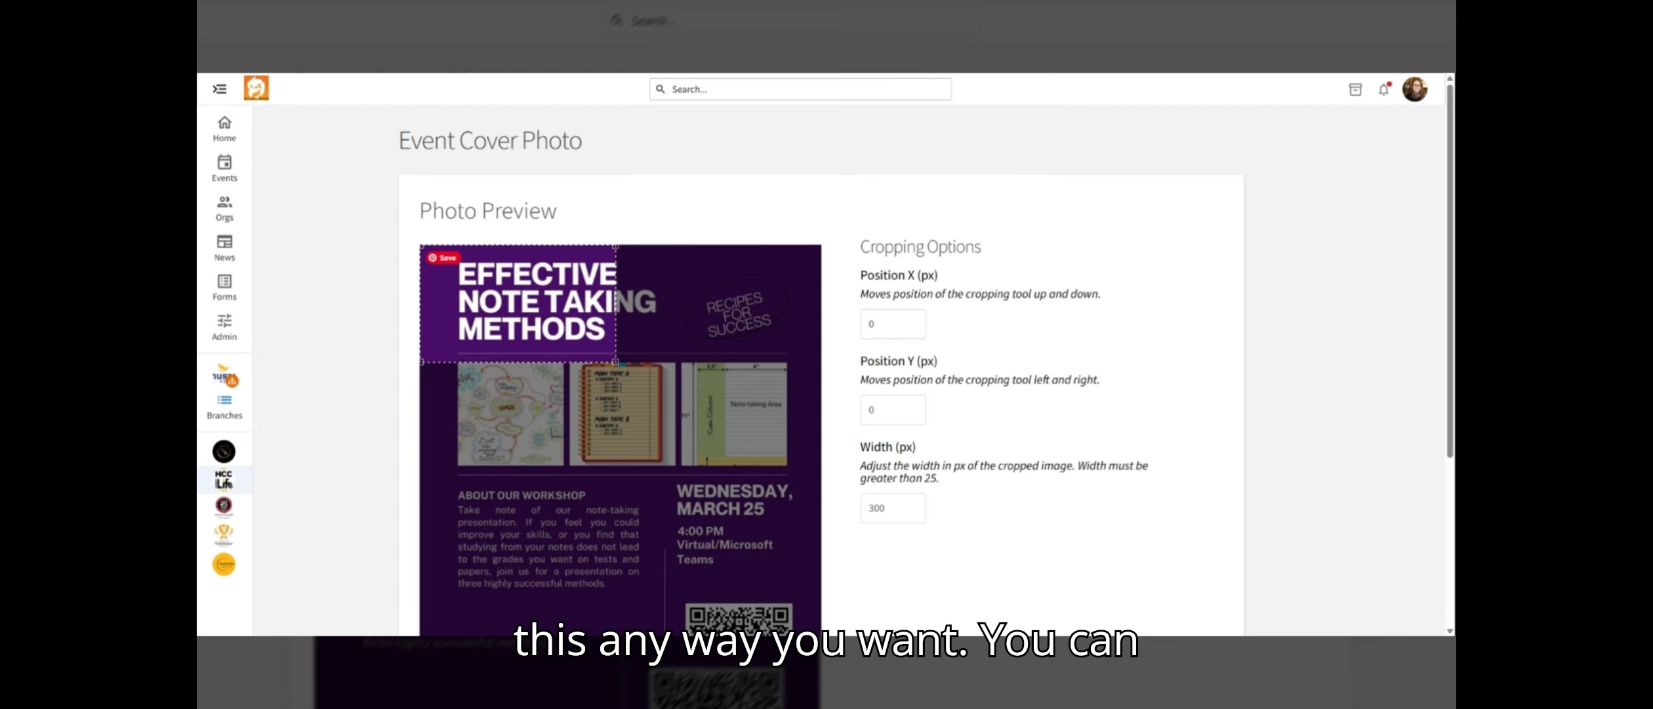
Crop the cover photo to the flyer's title and images area, at about X 57, Y 26, width 527 px
{"action": "left_click_drag", "start_coordinate": [616, 361], "coordinate": [821, 484]}
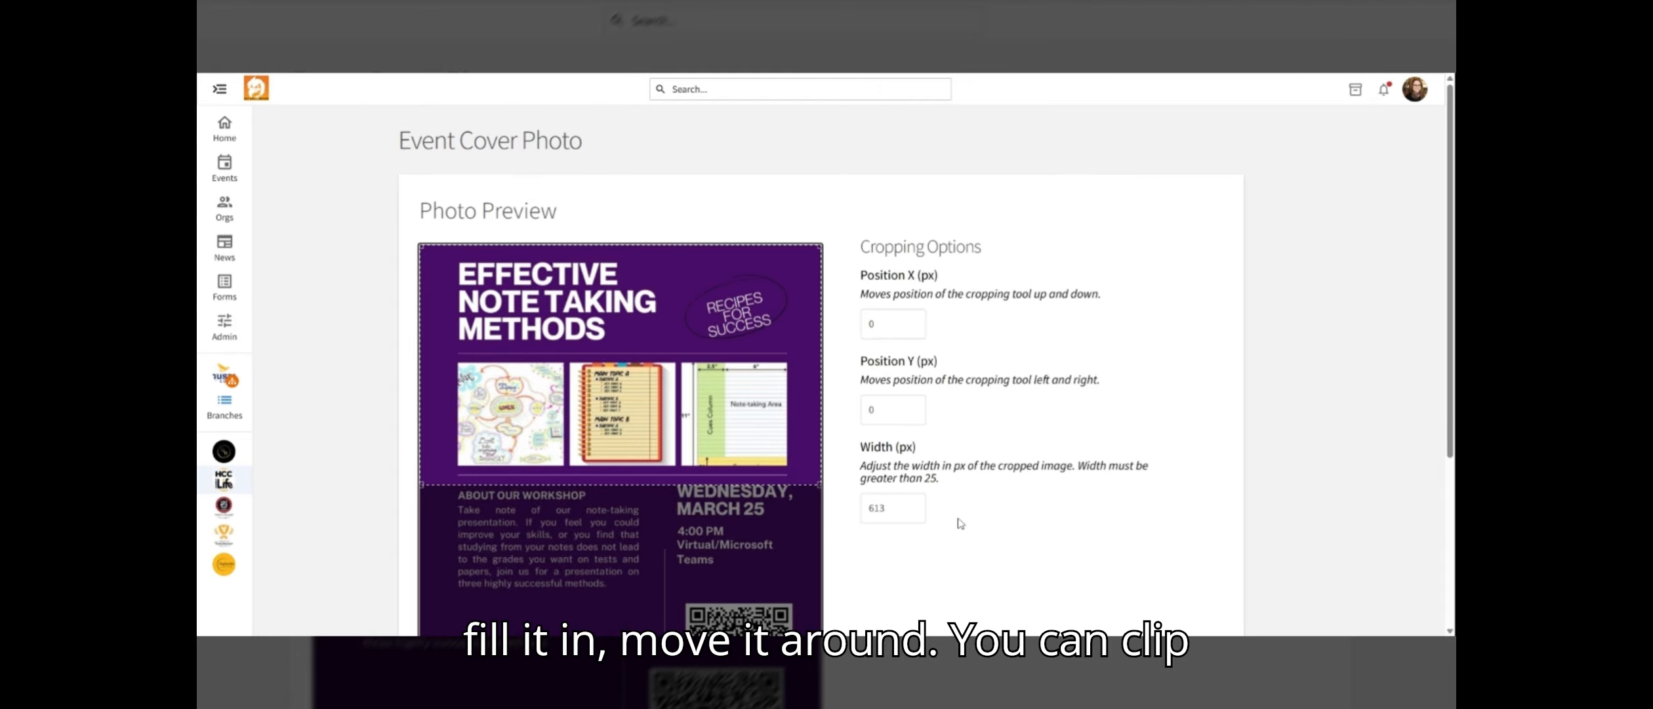
{"action": "left_click_drag", "start_coordinate": [696, 381], "coordinate": [697, 384]}
{"action": "left_click_drag", "start_coordinate": [820, 488], "coordinate": [765, 454]}
{"action": "left_click_drag", "start_coordinate": [693, 390], "coordinate": [734, 404]}
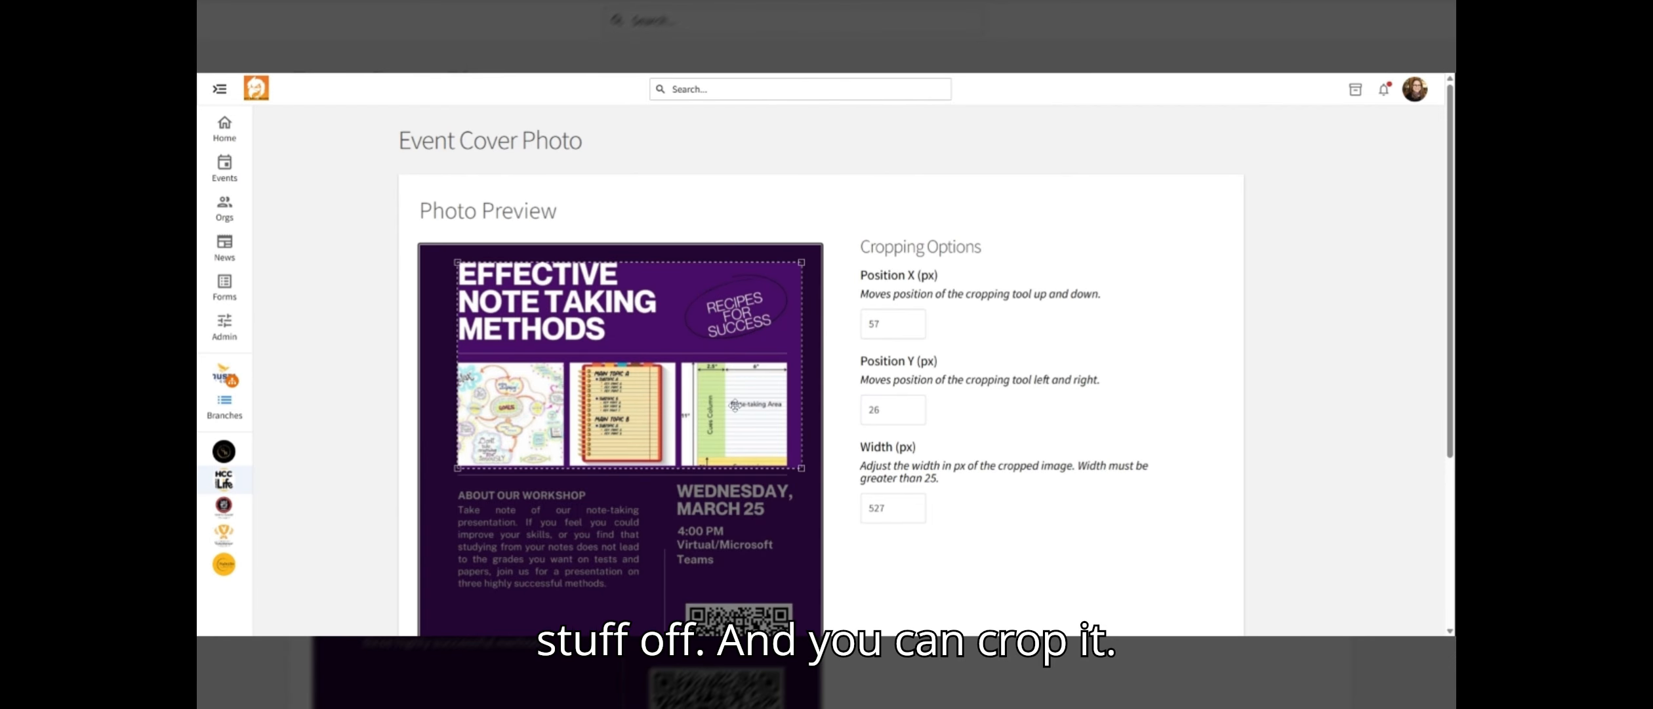
{"action": "scroll", "coordinate": [953, 491], "scroll_direction": "down", "scroll_amount": 4}
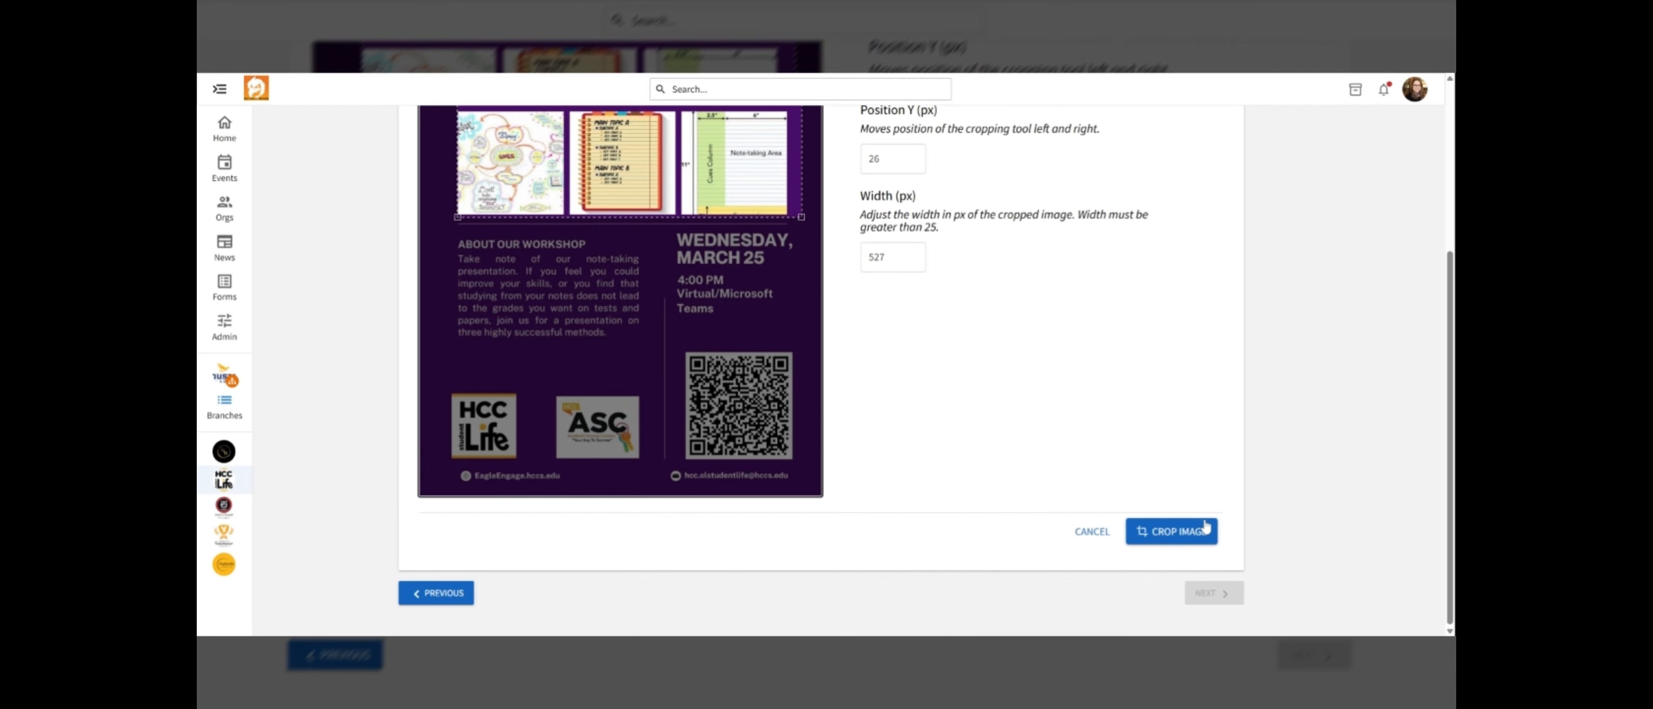
{"action": "left_click", "coordinate": [1201, 530]}
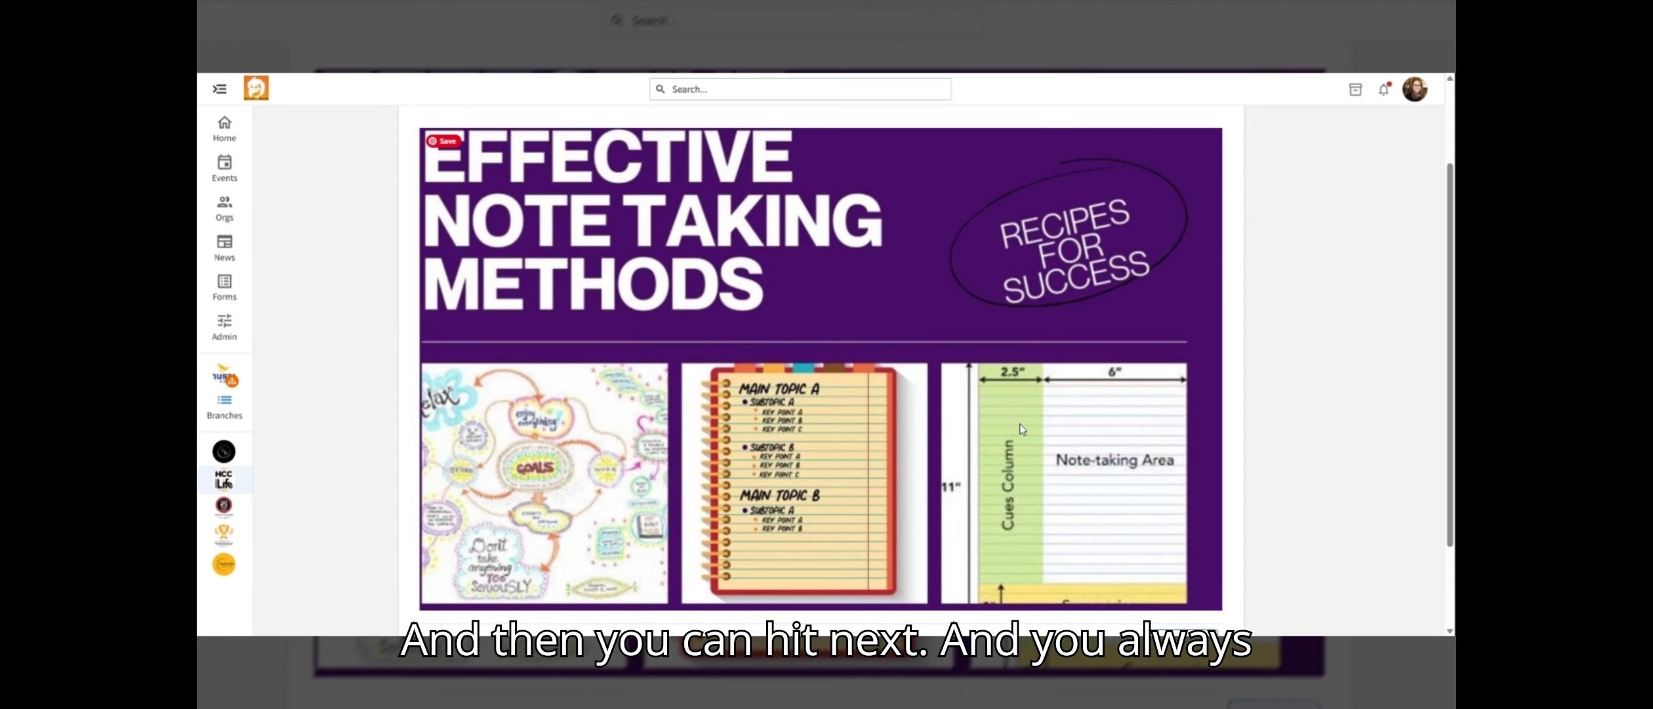
Continue past the cover photo and choose to continue to the branch custom fields
{"action": "scroll", "coordinate": [1021, 429], "scroll_direction": "down", "scroll_amount": 2}
{"action": "left_click", "coordinate": [1215, 594]}
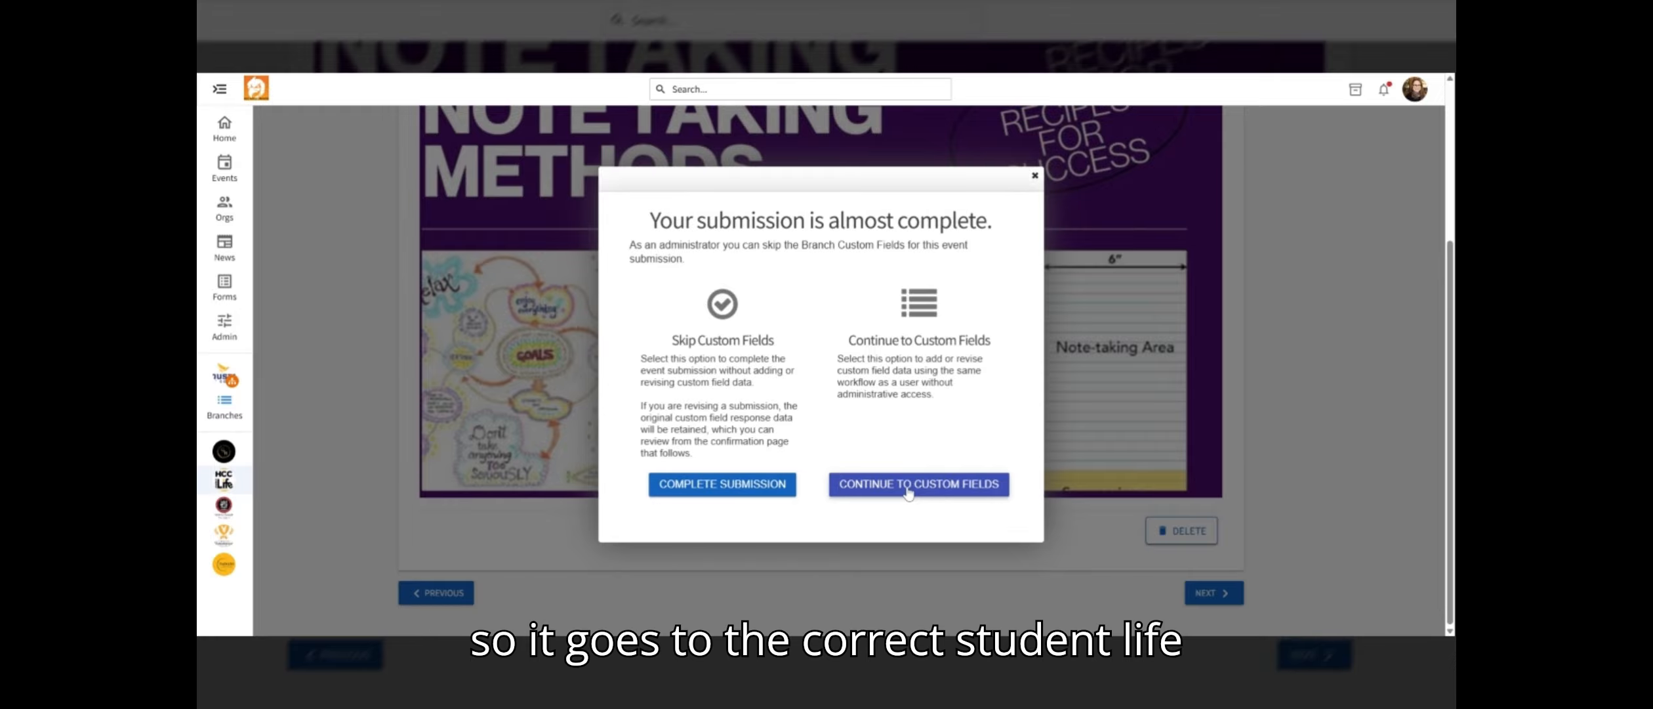
{"action": "left_click", "coordinate": [908, 486]}
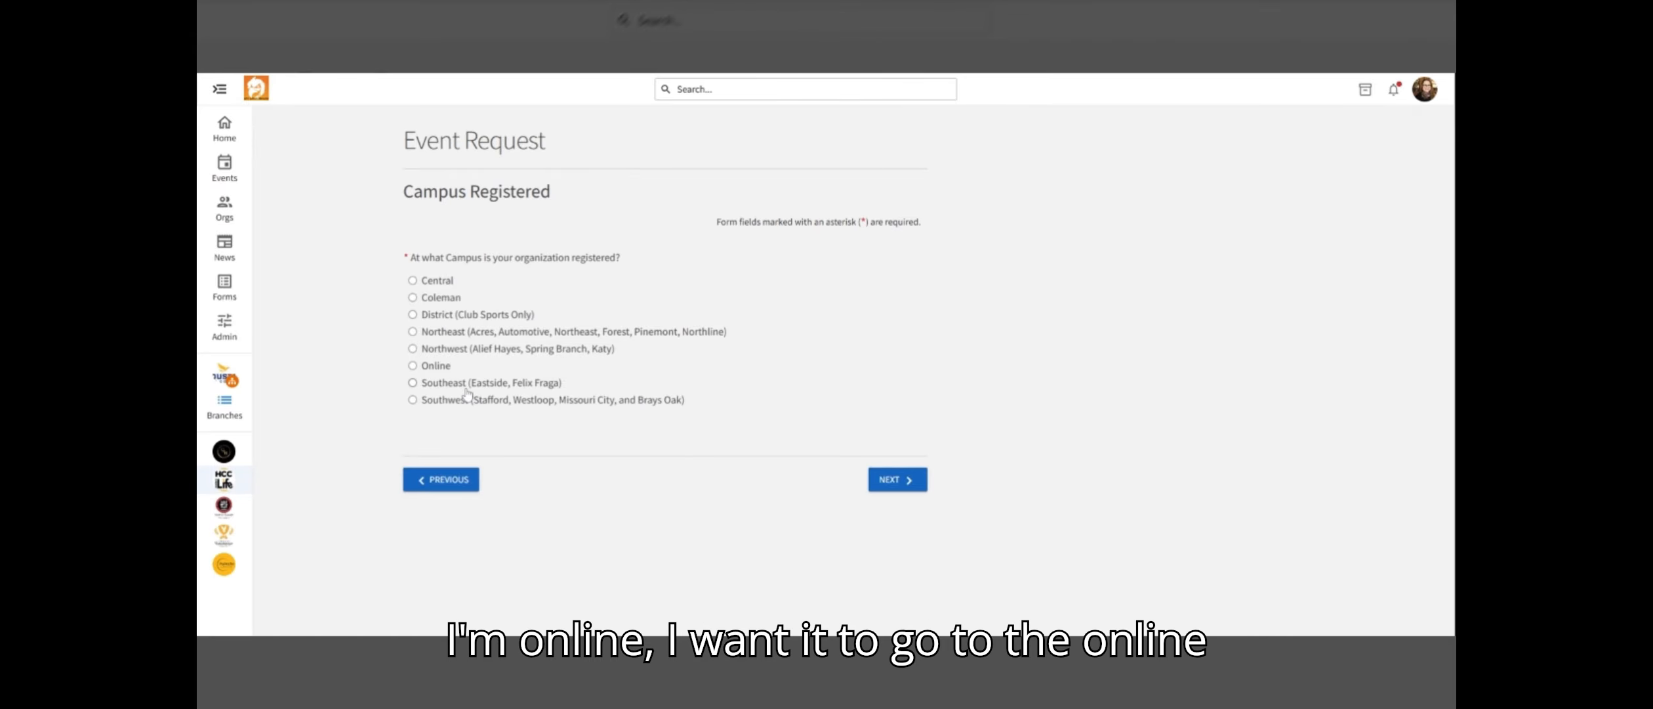
Select Online as the organization's registered campus and continue
{"action": "left_click", "coordinate": [413, 366]}
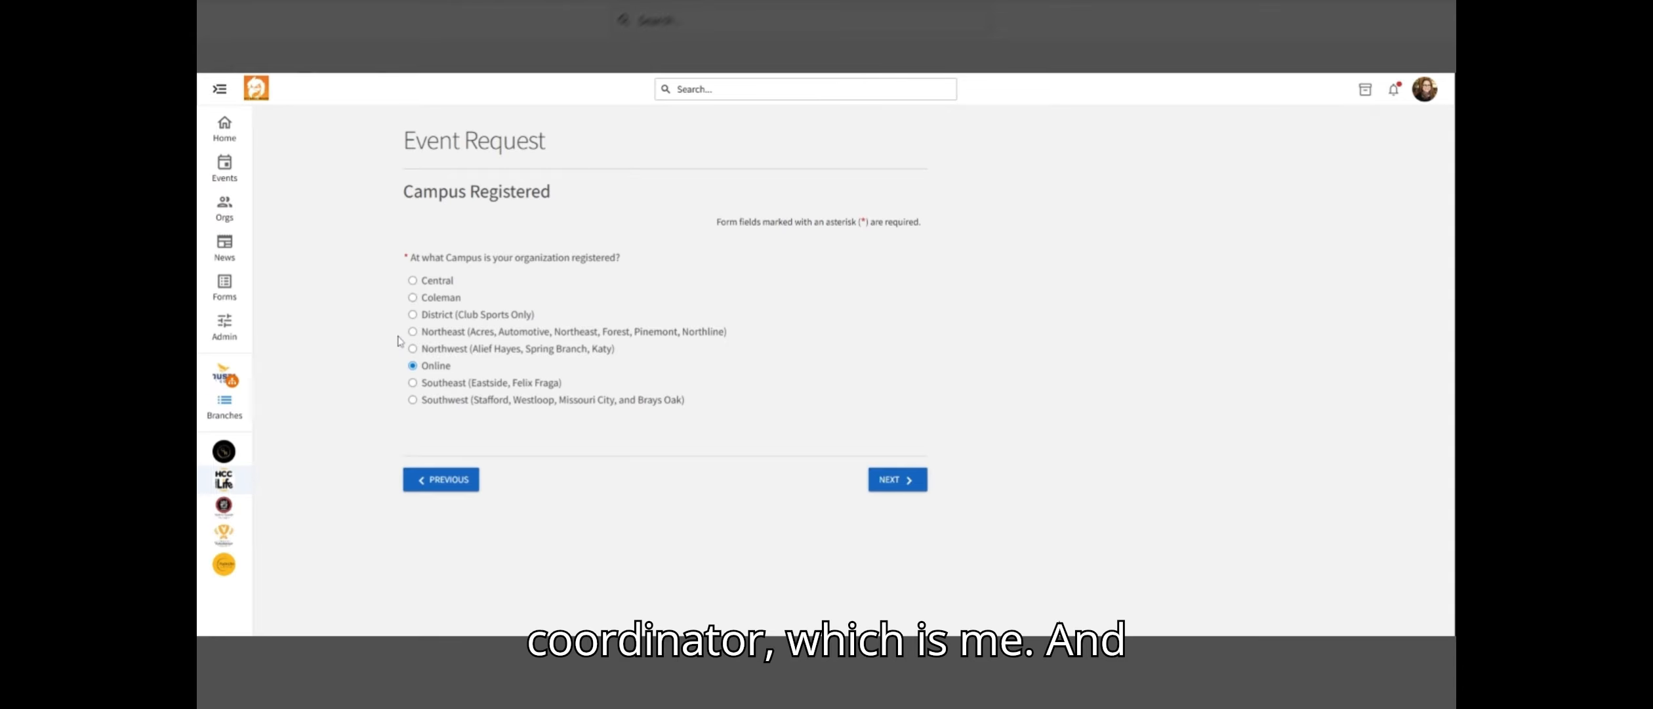
{"action": "left_click", "coordinate": [895, 481]}
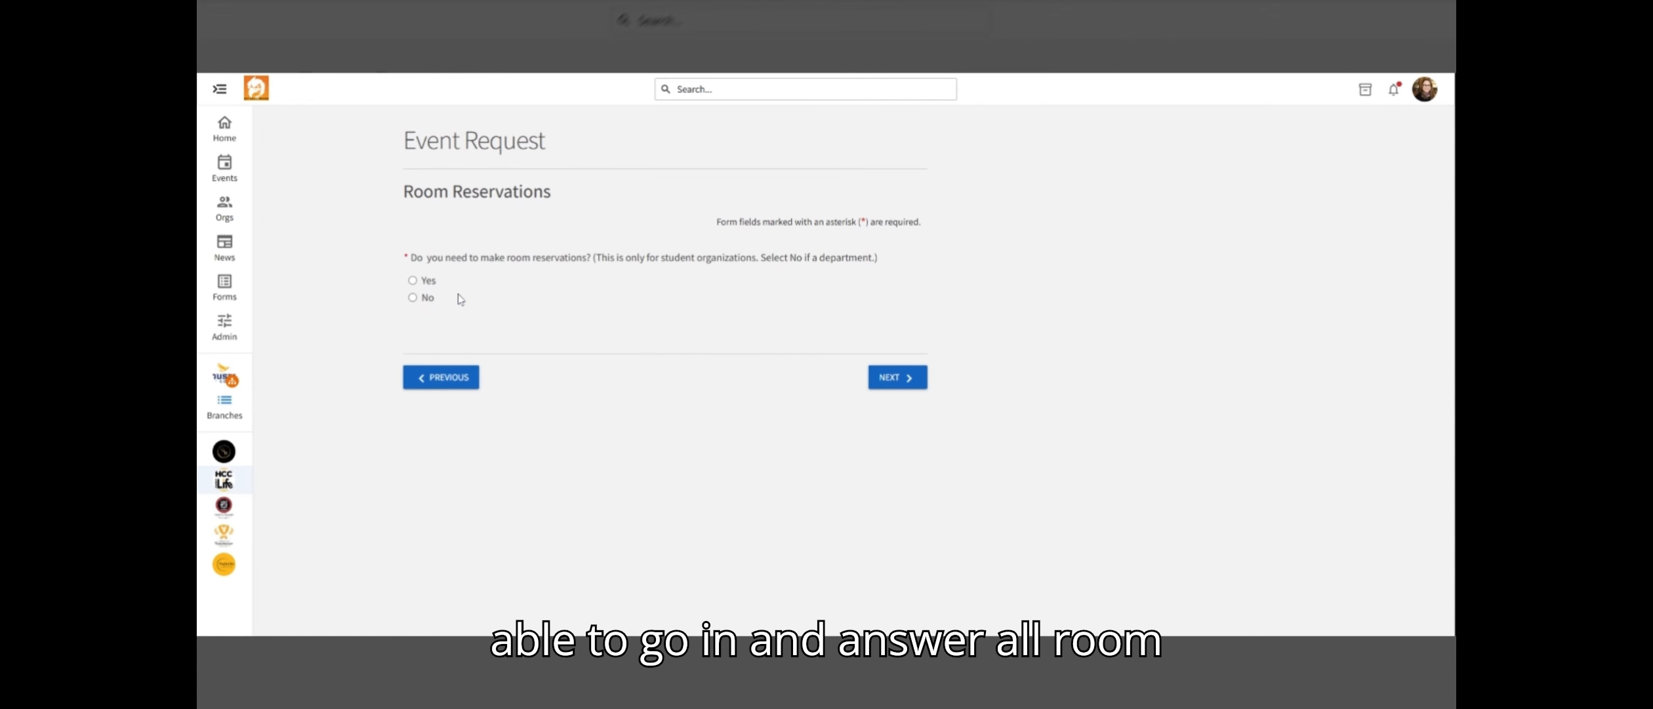
Answer Yes to room reservations to preview the follow-up room questions, then go back
{"action": "left_click", "coordinate": [413, 281]}
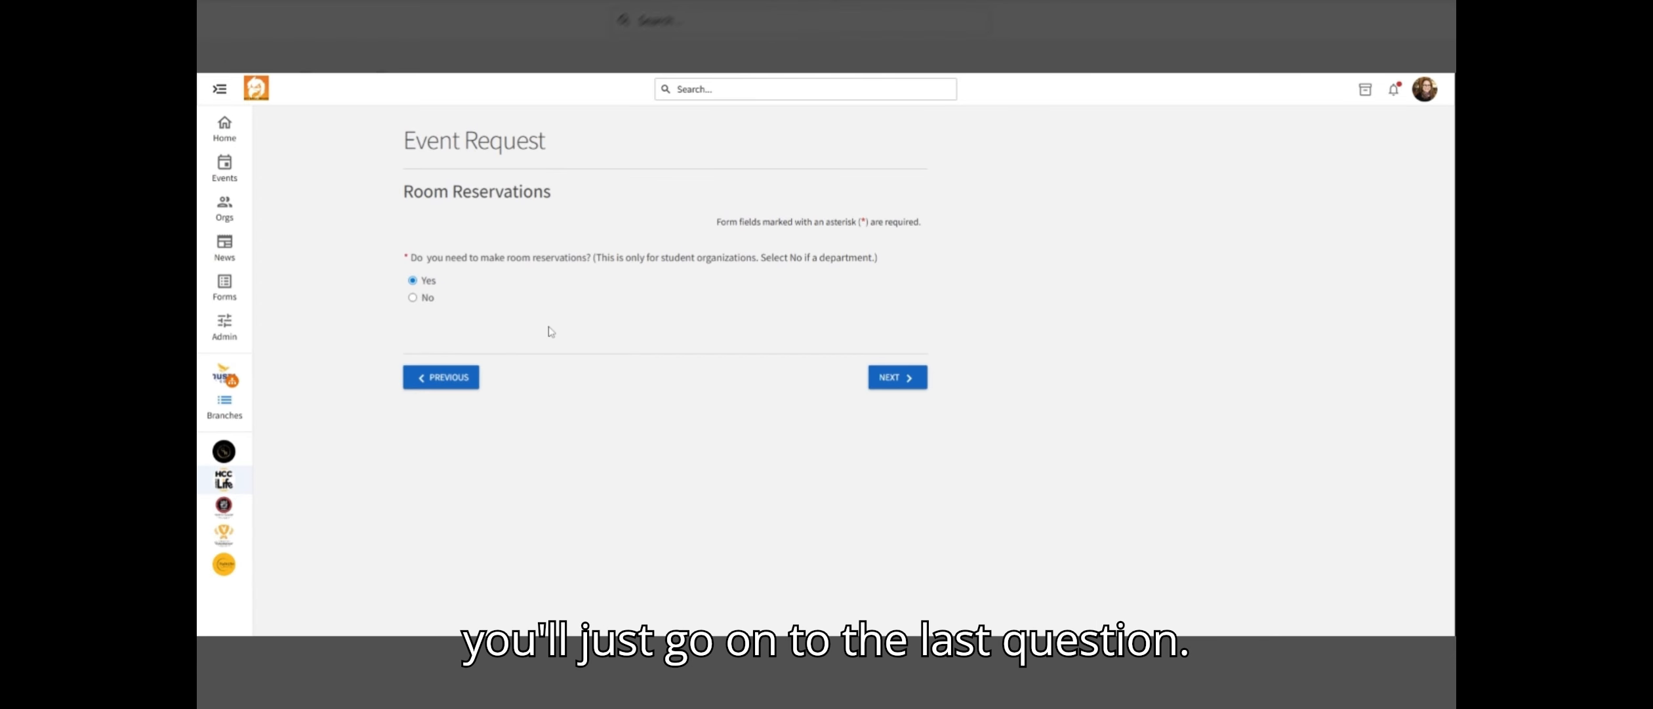
{"action": "left_click", "coordinate": [413, 298]}
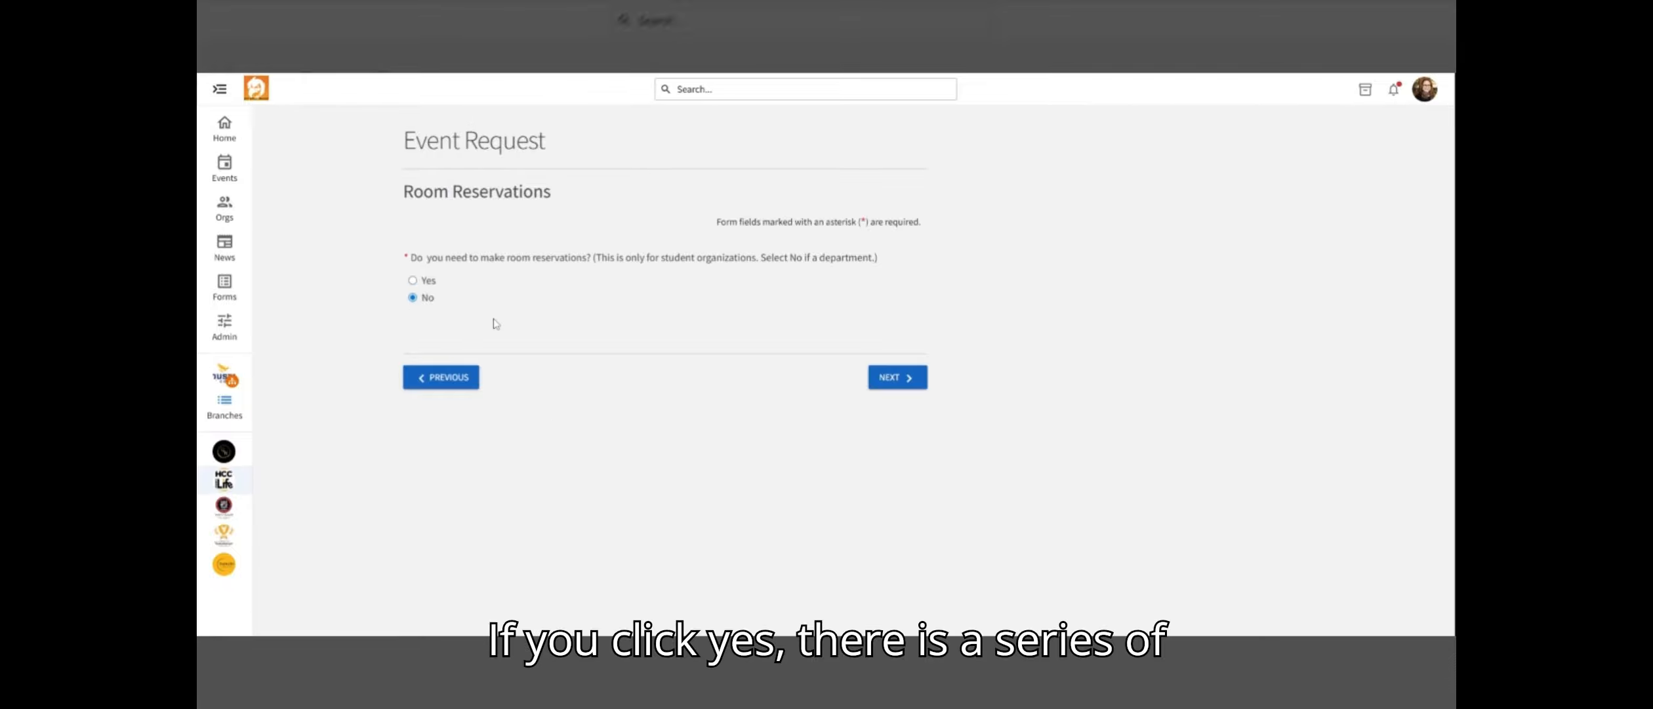
{"action": "left_click", "coordinate": [413, 280]}
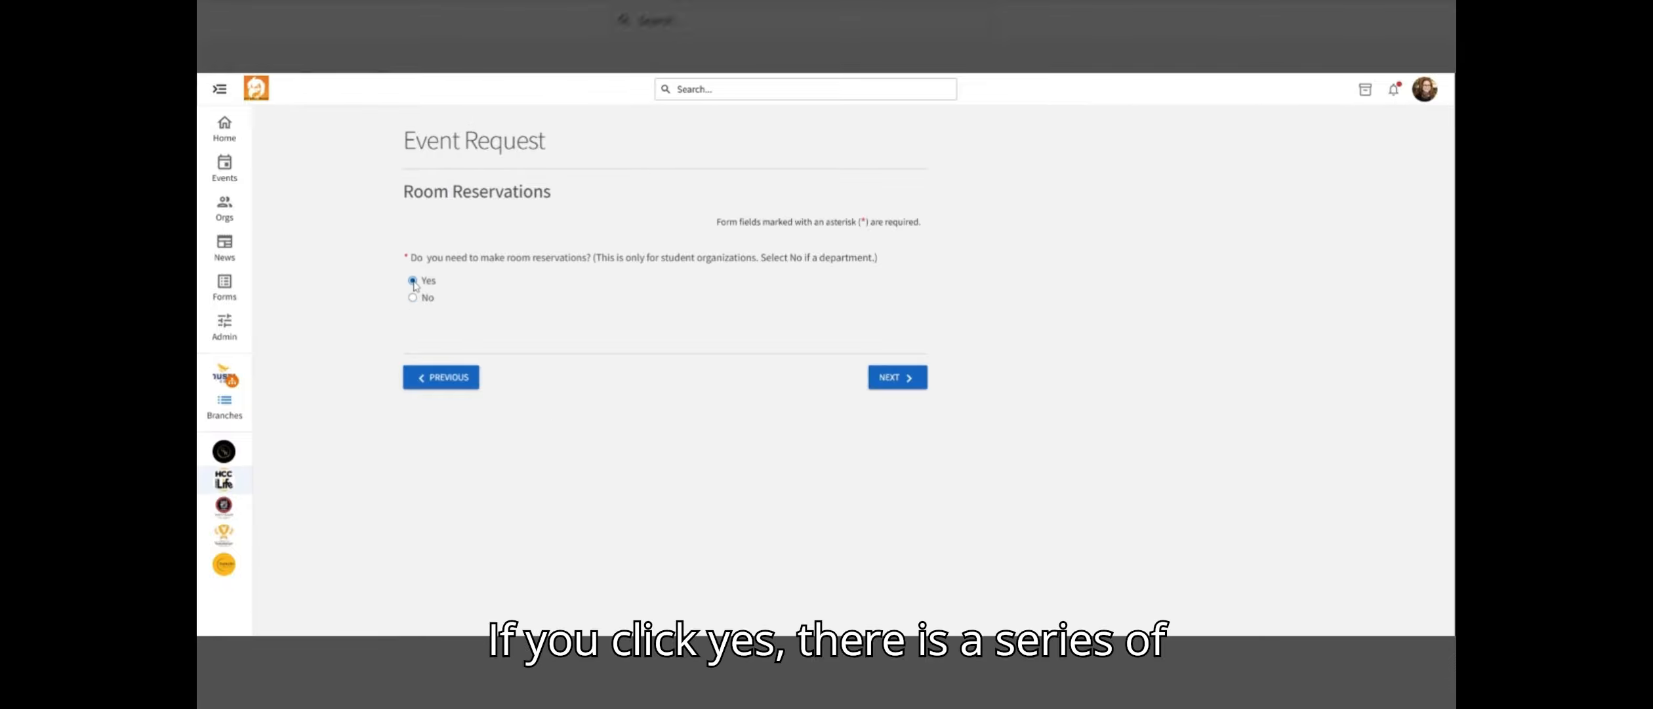
{"action": "left_click", "coordinate": [898, 387]}
{"action": "scroll", "coordinate": [623, 380], "scroll_direction": "down", "scroll_amount": 5}
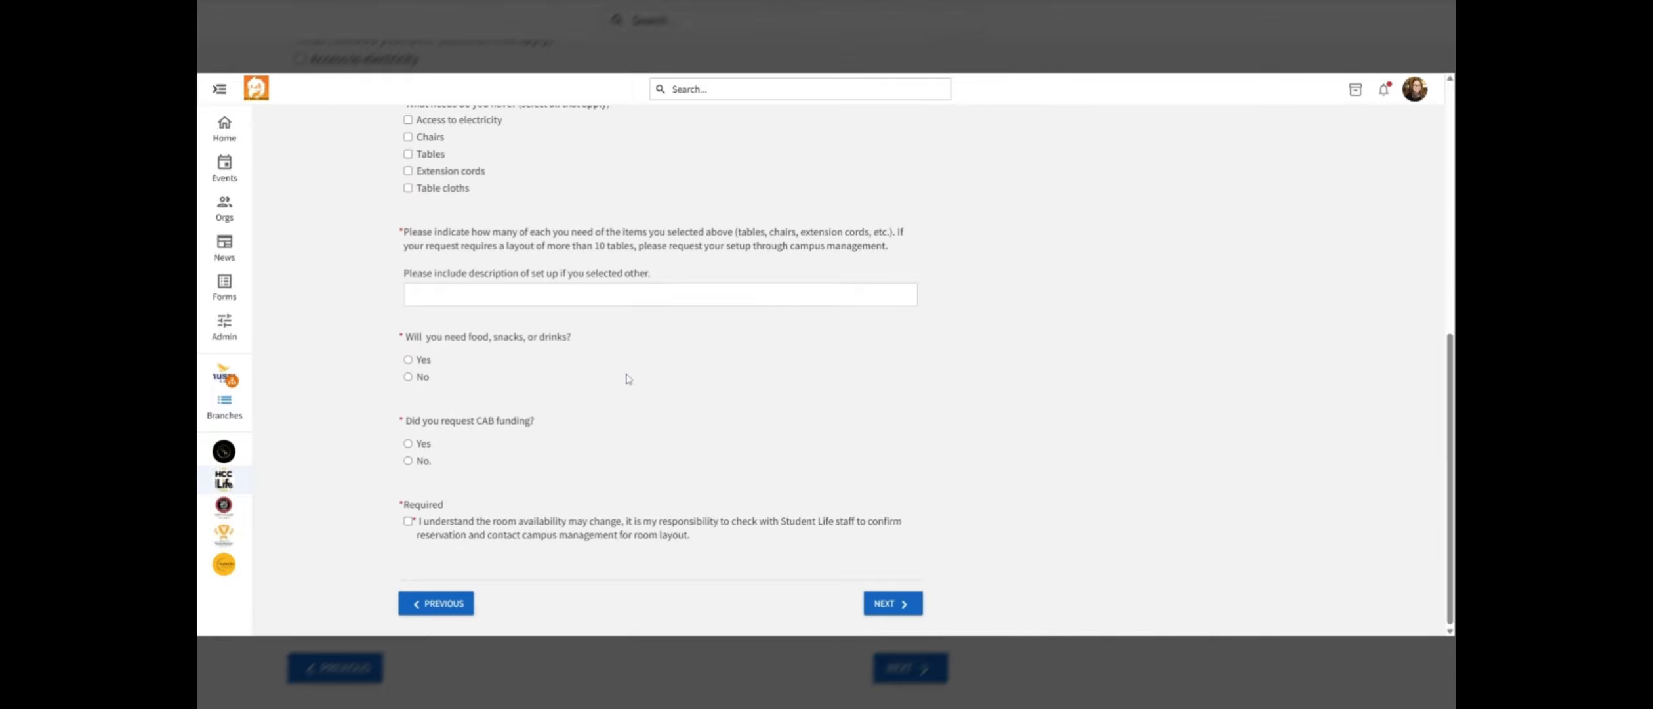
{"action": "scroll", "coordinate": [629, 378], "scroll_direction": "up", "scroll_amount": 4}
{"action": "scroll", "coordinate": [629, 378], "scroll_direction": "down", "scroll_amount": 4}
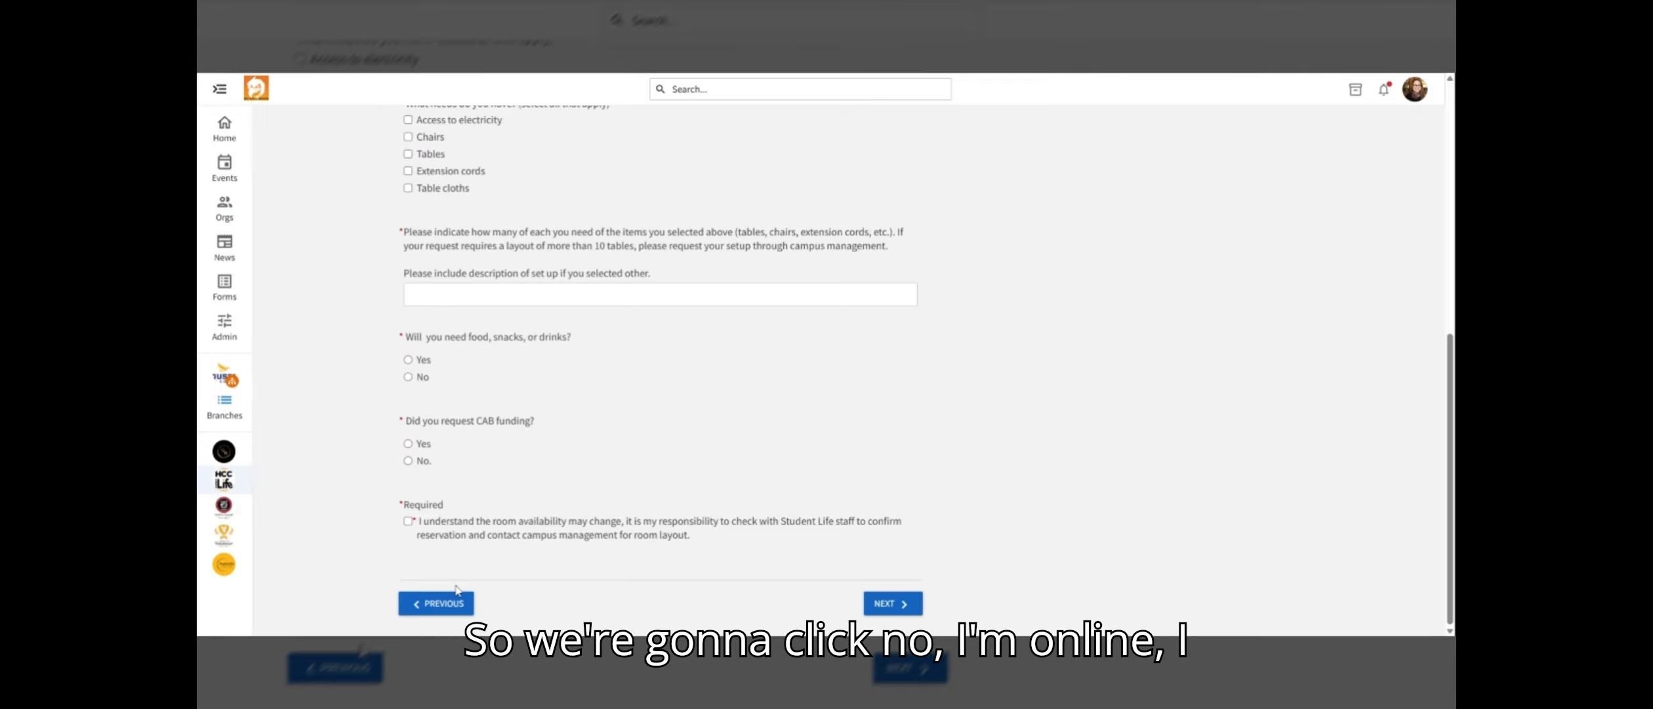
{"action": "left_click", "coordinate": [451, 606]}
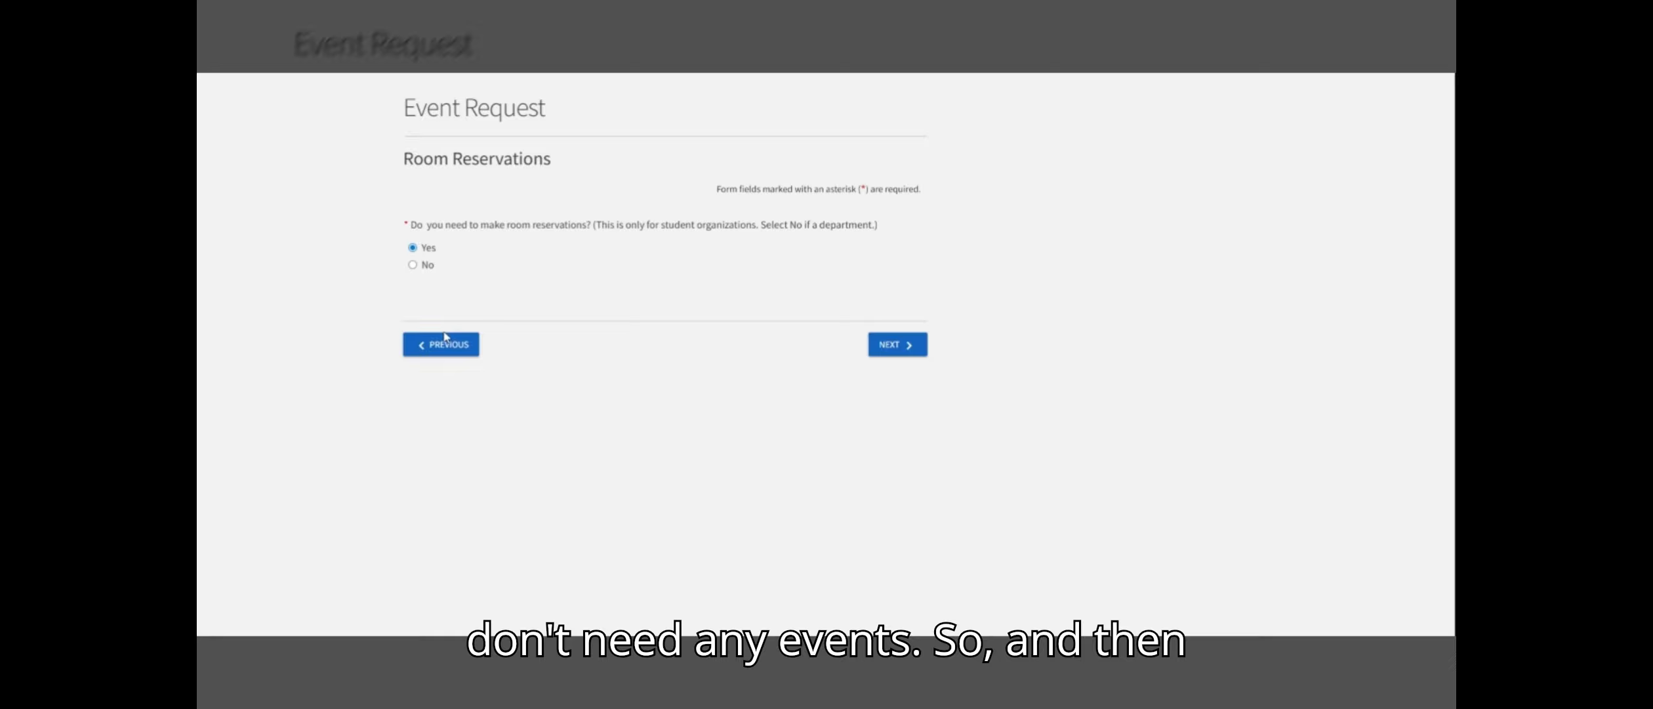
Answer No to needing room reservations and continue
{"action": "left_click", "coordinate": [429, 299]}
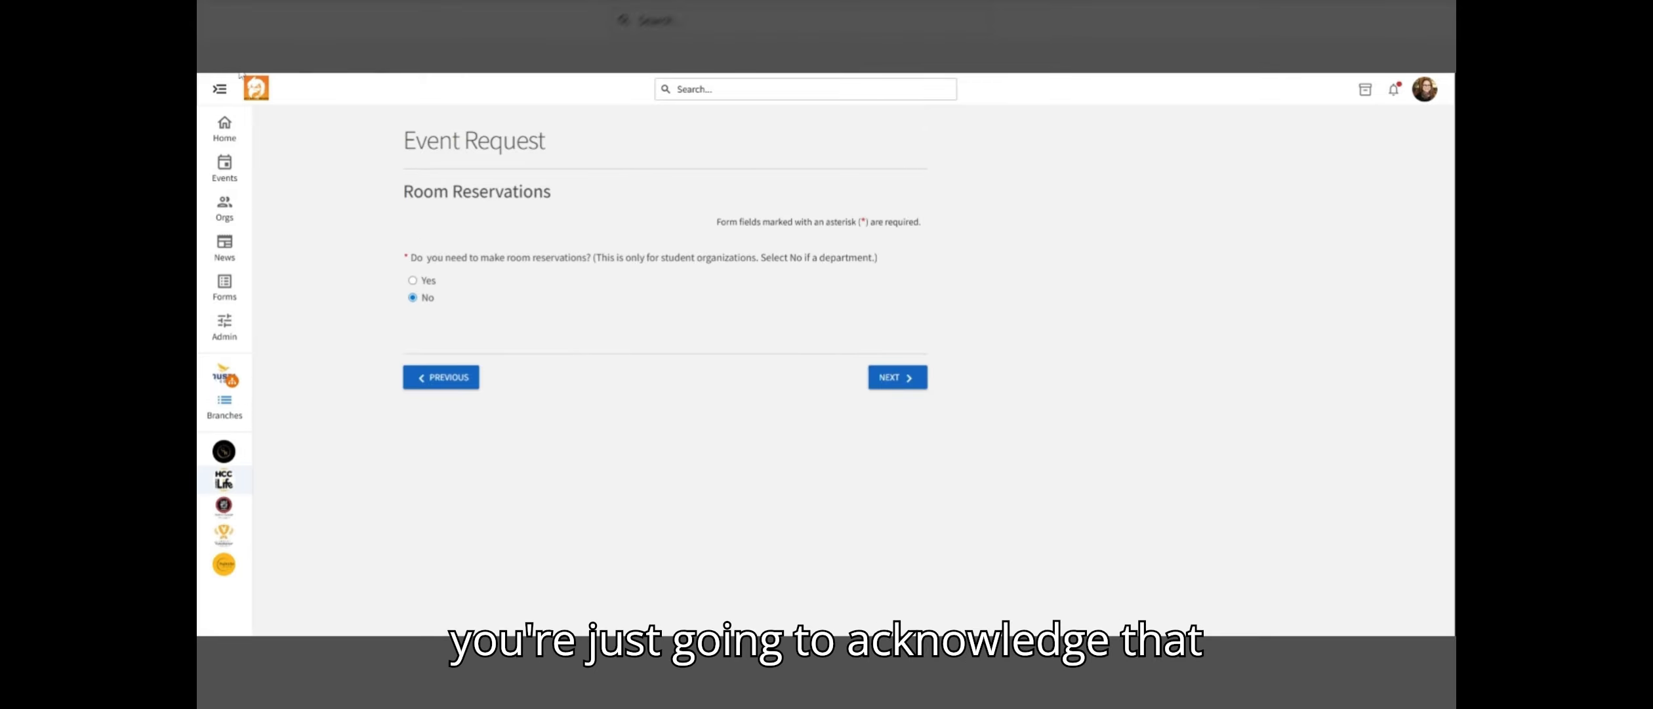
{"action": "left_click", "coordinate": [901, 385]}
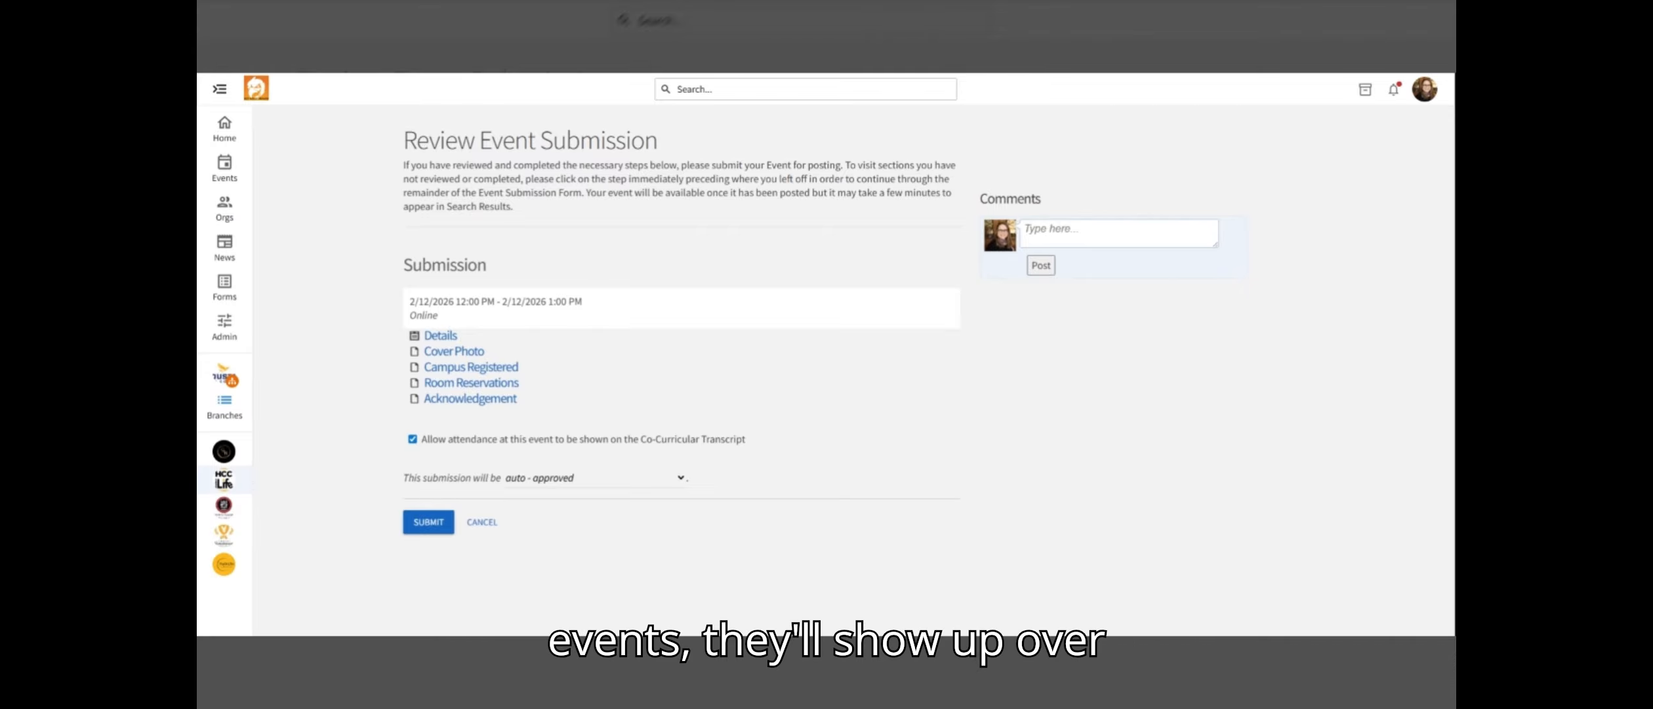
Browse the Events listing and the home page's event sections
{"action": "left_click", "coordinate": [228, 169]}
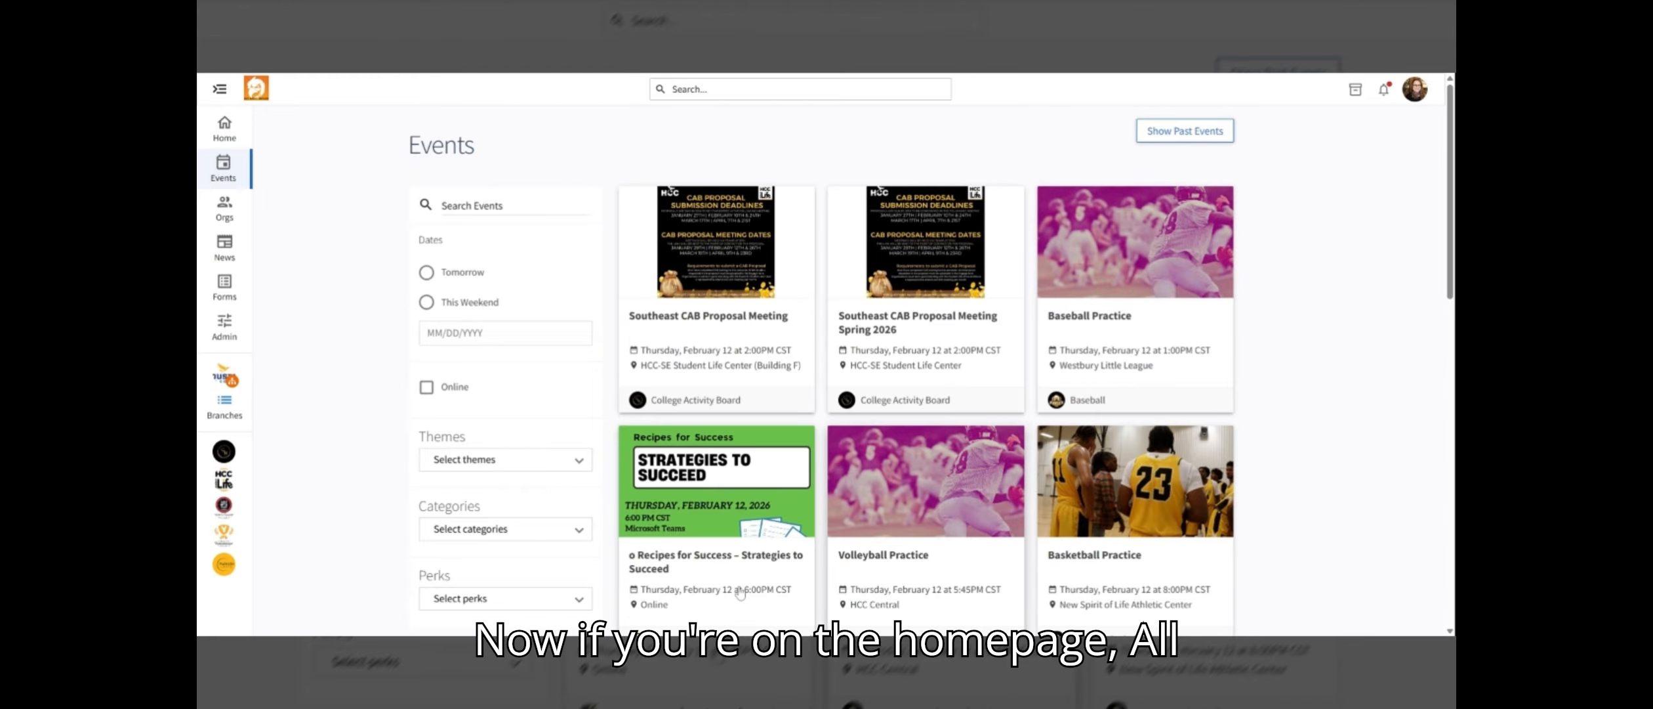
{"action": "scroll", "coordinate": [740, 592], "scroll_direction": "down", "scroll_amount": 4}
{"action": "scroll", "coordinate": [733, 572], "scroll_direction": "down", "scroll_amount": 8}
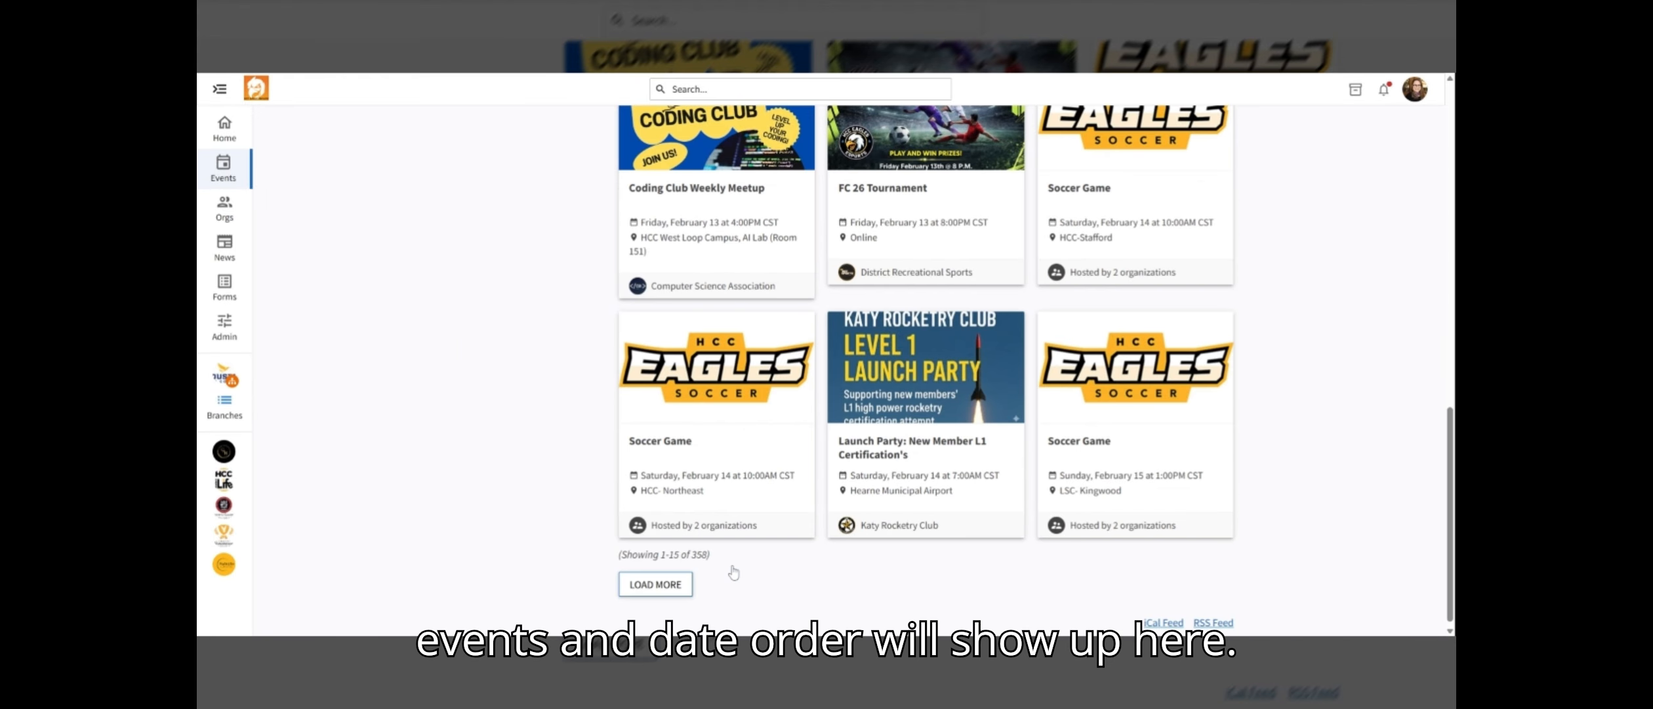
{"action": "left_click", "coordinate": [225, 129]}
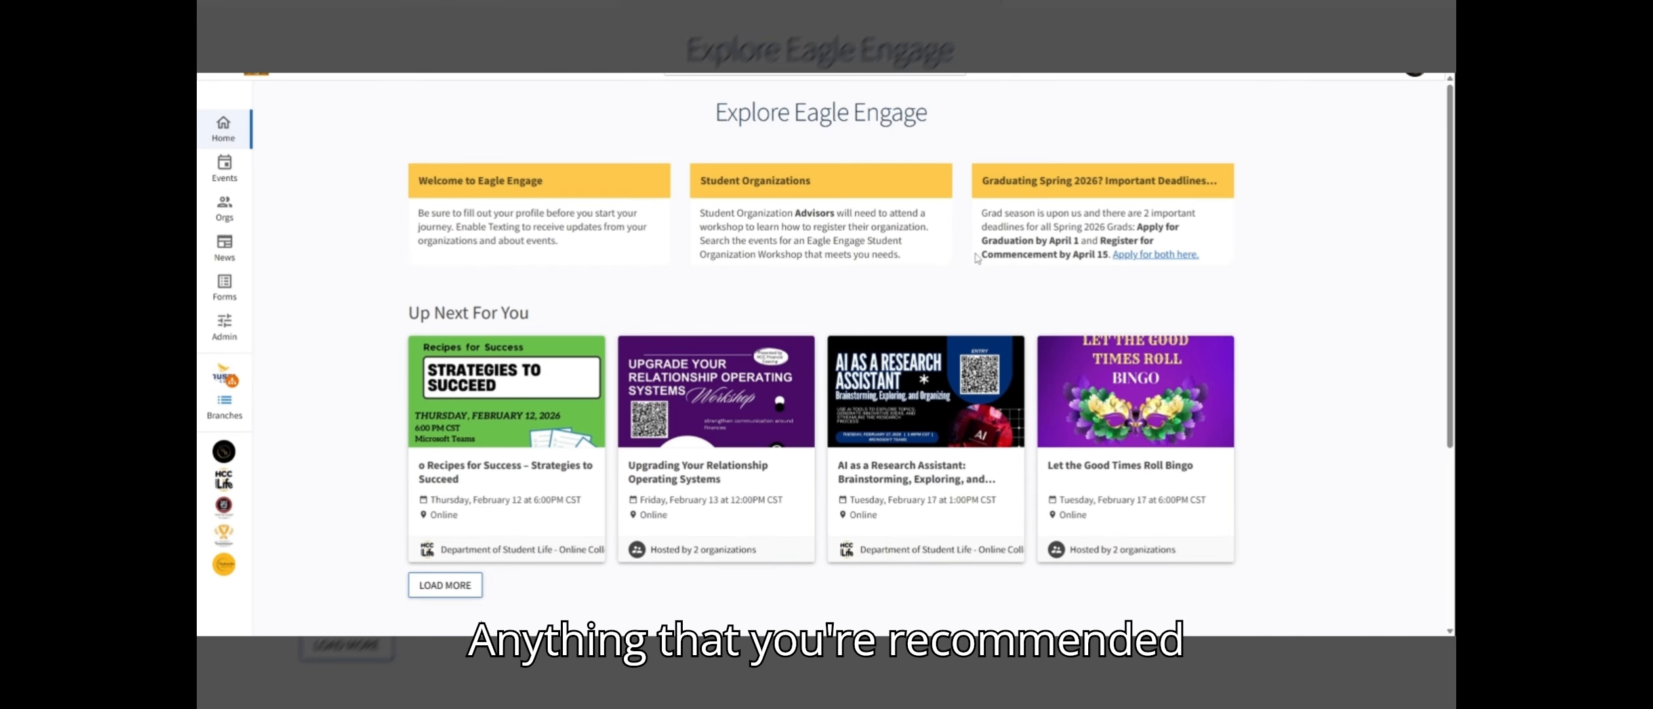
{"action": "scroll", "coordinate": [929, 333], "scroll_direction": "down", "scroll_amount": 5}
{"action": "scroll", "coordinate": [929, 333], "scroll_direction": "up", "scroll_amount": 4}
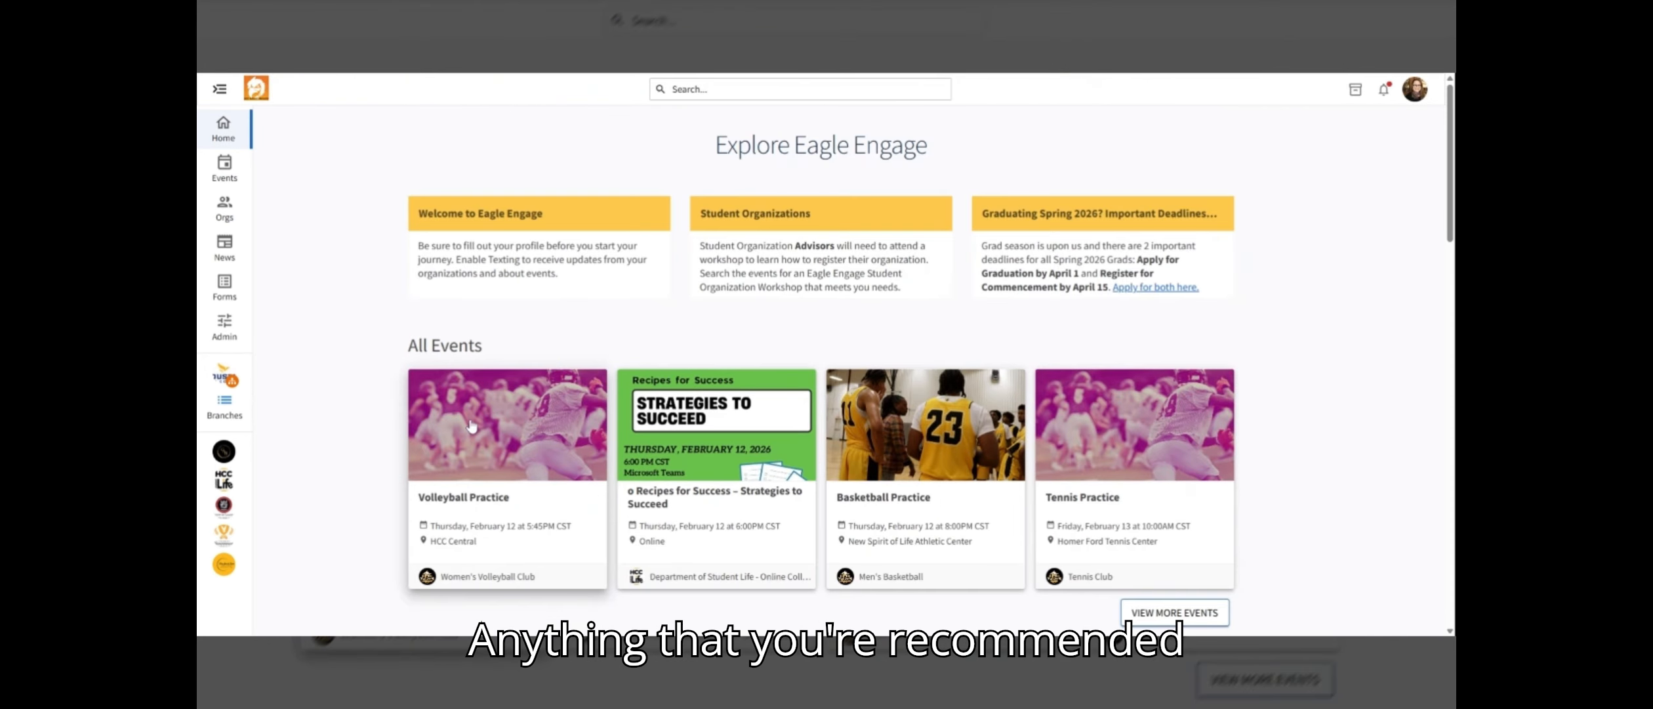
Review the home page's Recommended Events and Up Next For You sections
{"action": "scroll", "coordinate": [515, 515], "scroll_direction": "down", "scroll_amount": 4}
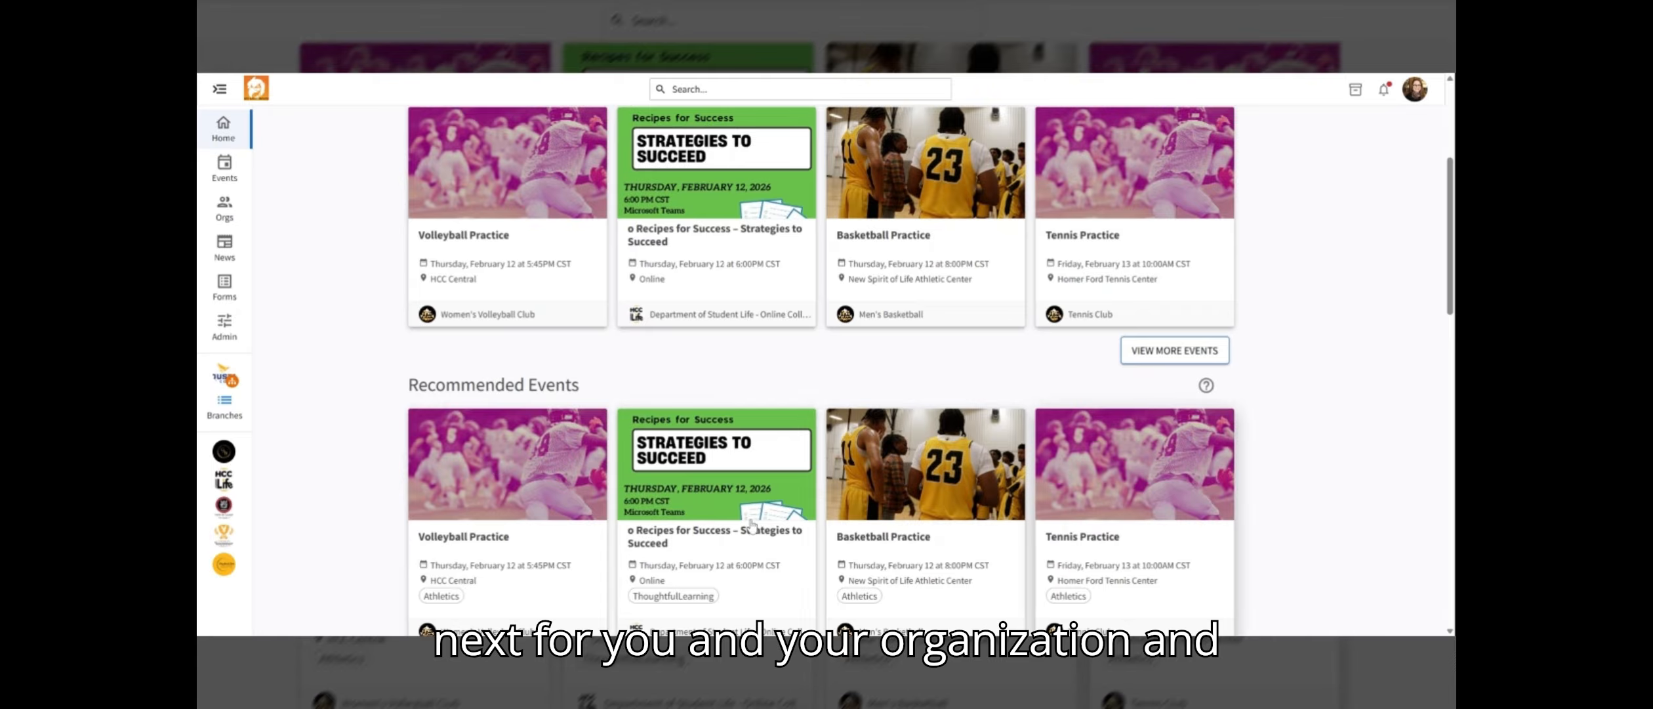
{"action": "scroll", "coordinate": [824, 500], "scroll_direction": "down", "scroll_amount": 6}
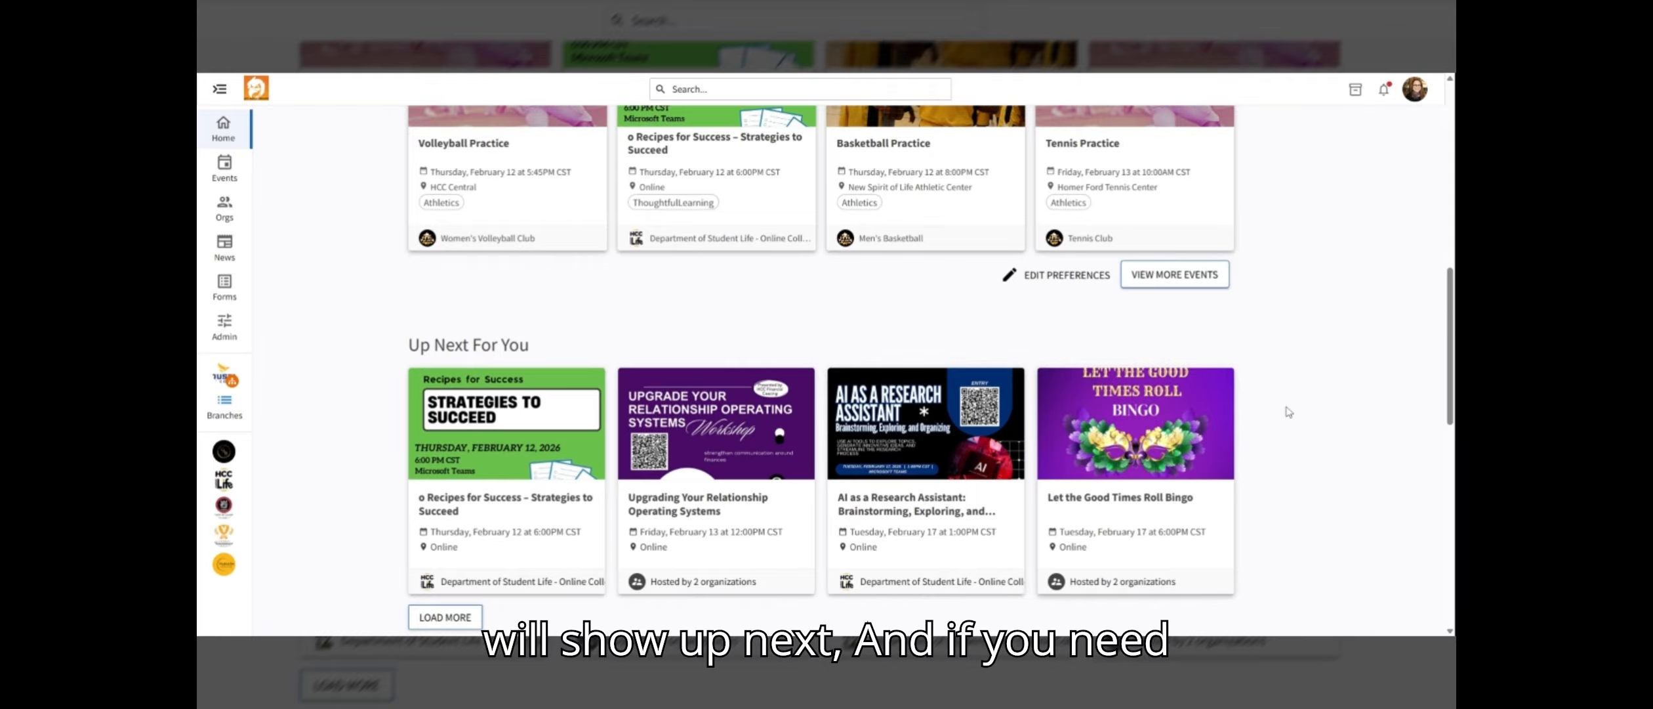
{"action": "scroll", "coordinate": [1189, 426], "scroll_direction": "down", "scroll_amount": 1}
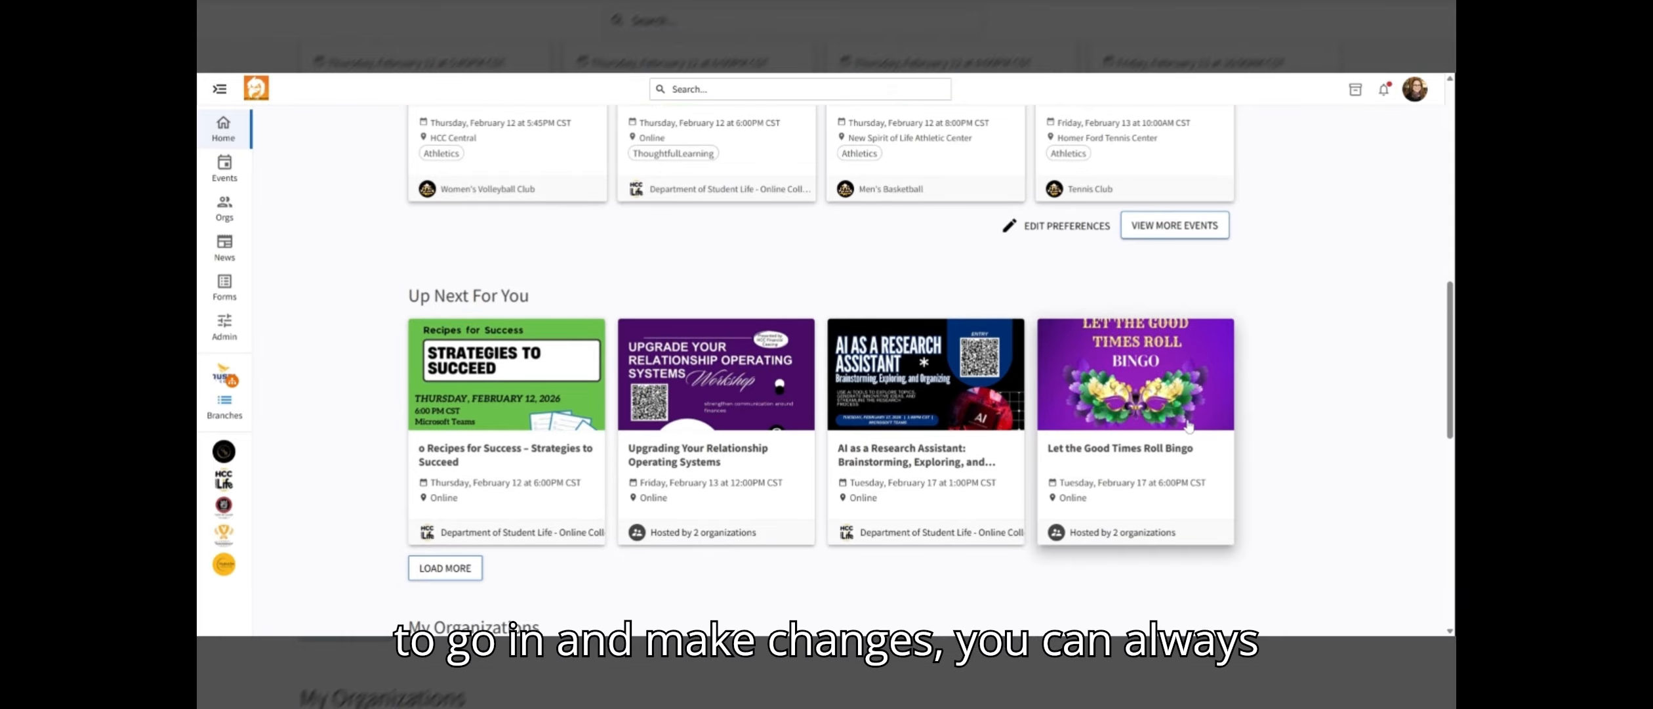
{"action": "scroll", "coordinate": [1189, 427], "scroll_direction": "down", "scroll_amount": 3}
{"action": "scroll", "coordinate": [1189, 427], "scroll_direction": "up", "scroll_amount": 4}
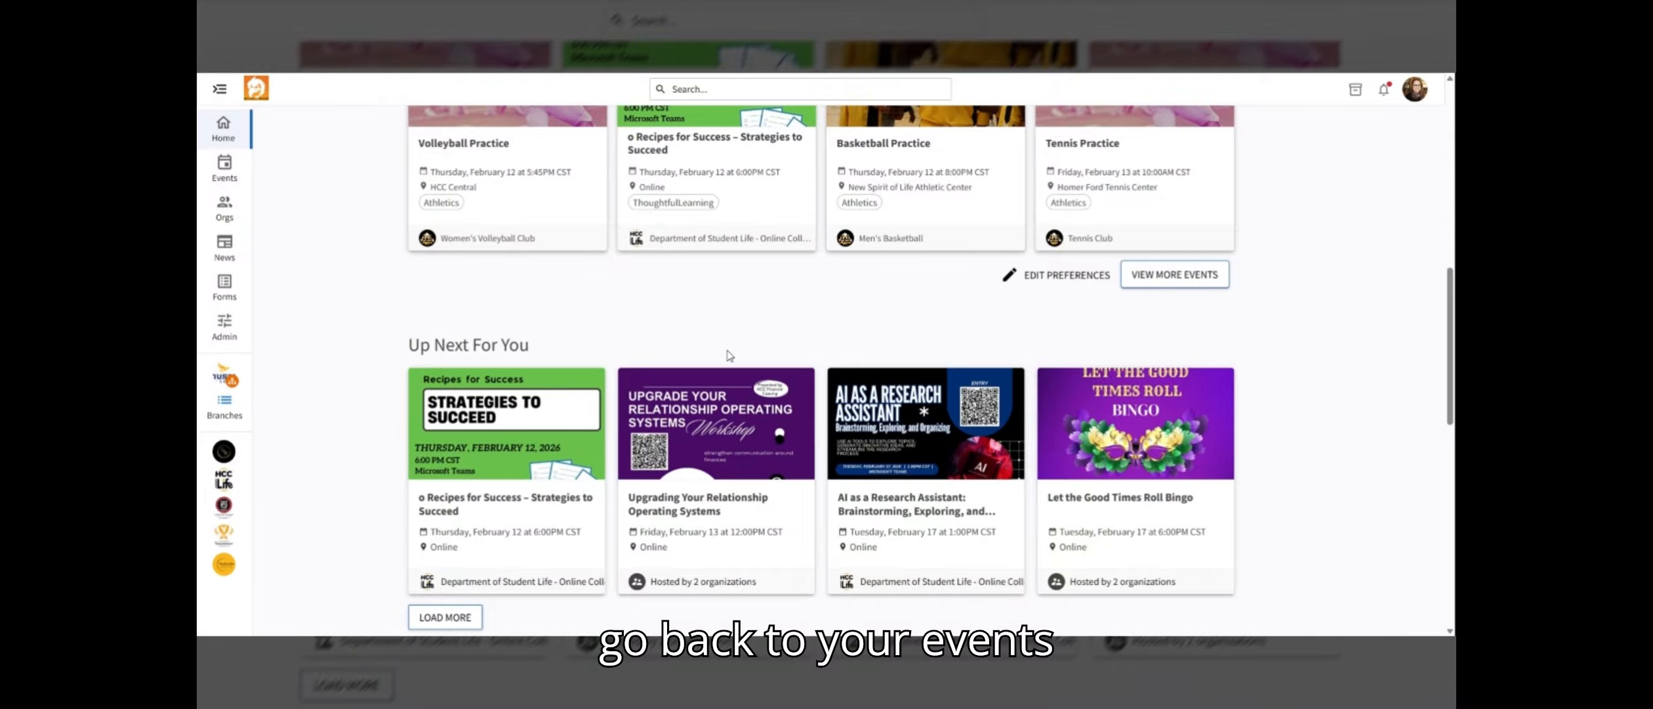
Open the organization's Manage Events list and view the details of the Unwind Your Mind for Finals event
{"action": "left_click", "coordinate": [220, 493]}
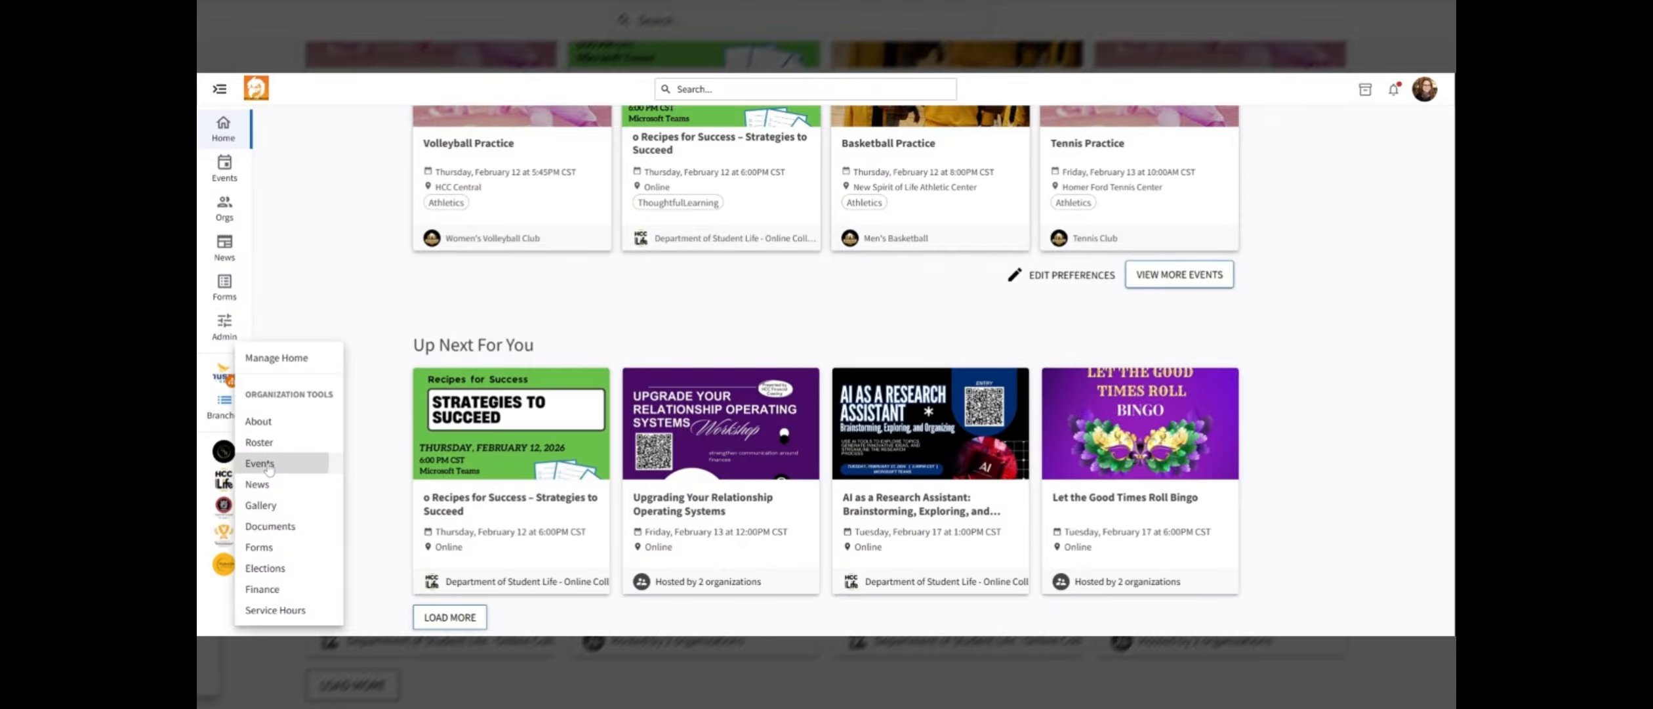
{"action": "left_click", "coordinate": [266, 464]}
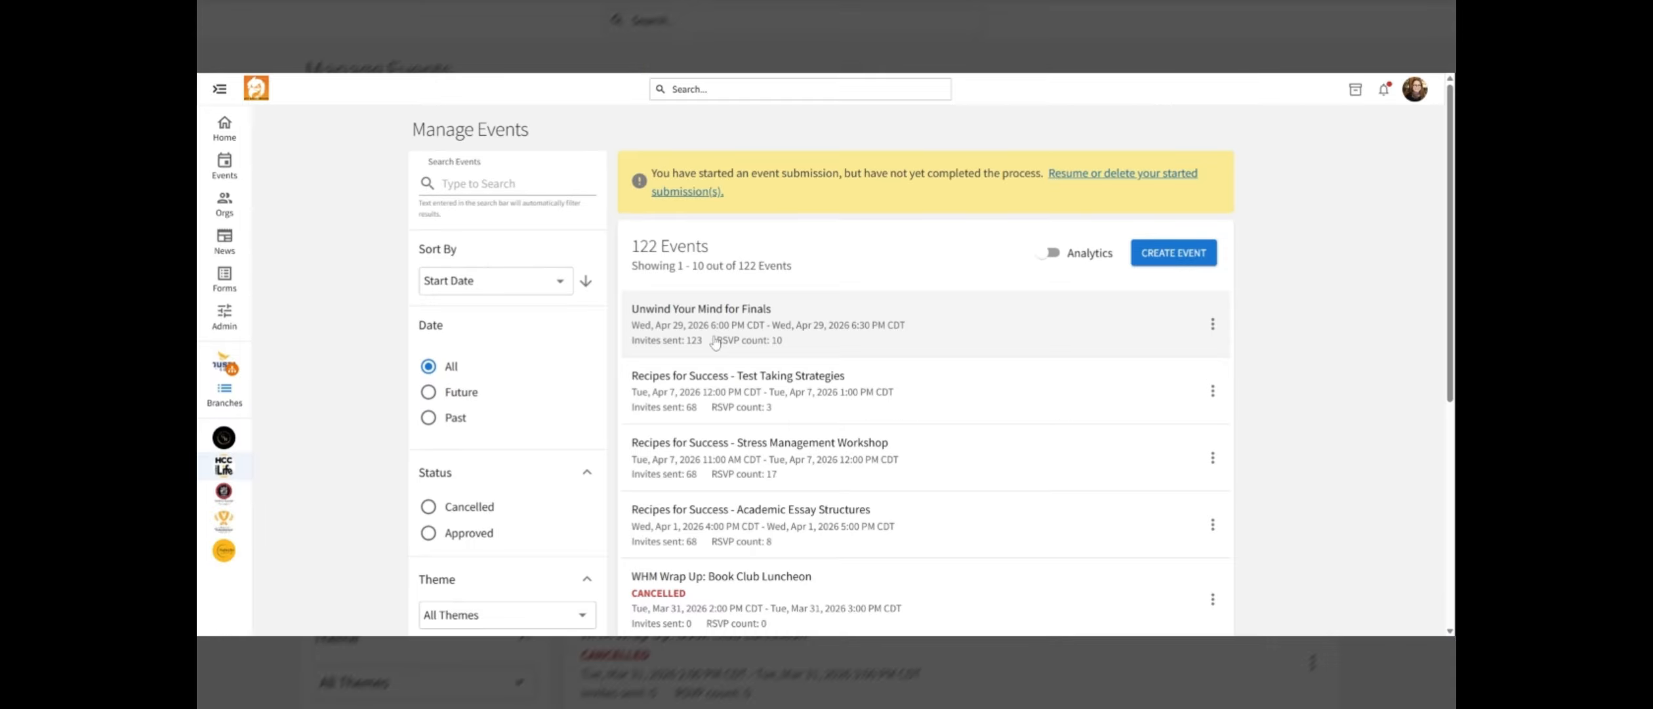
{"action": "left_click", "coordinate": [715, 341]}
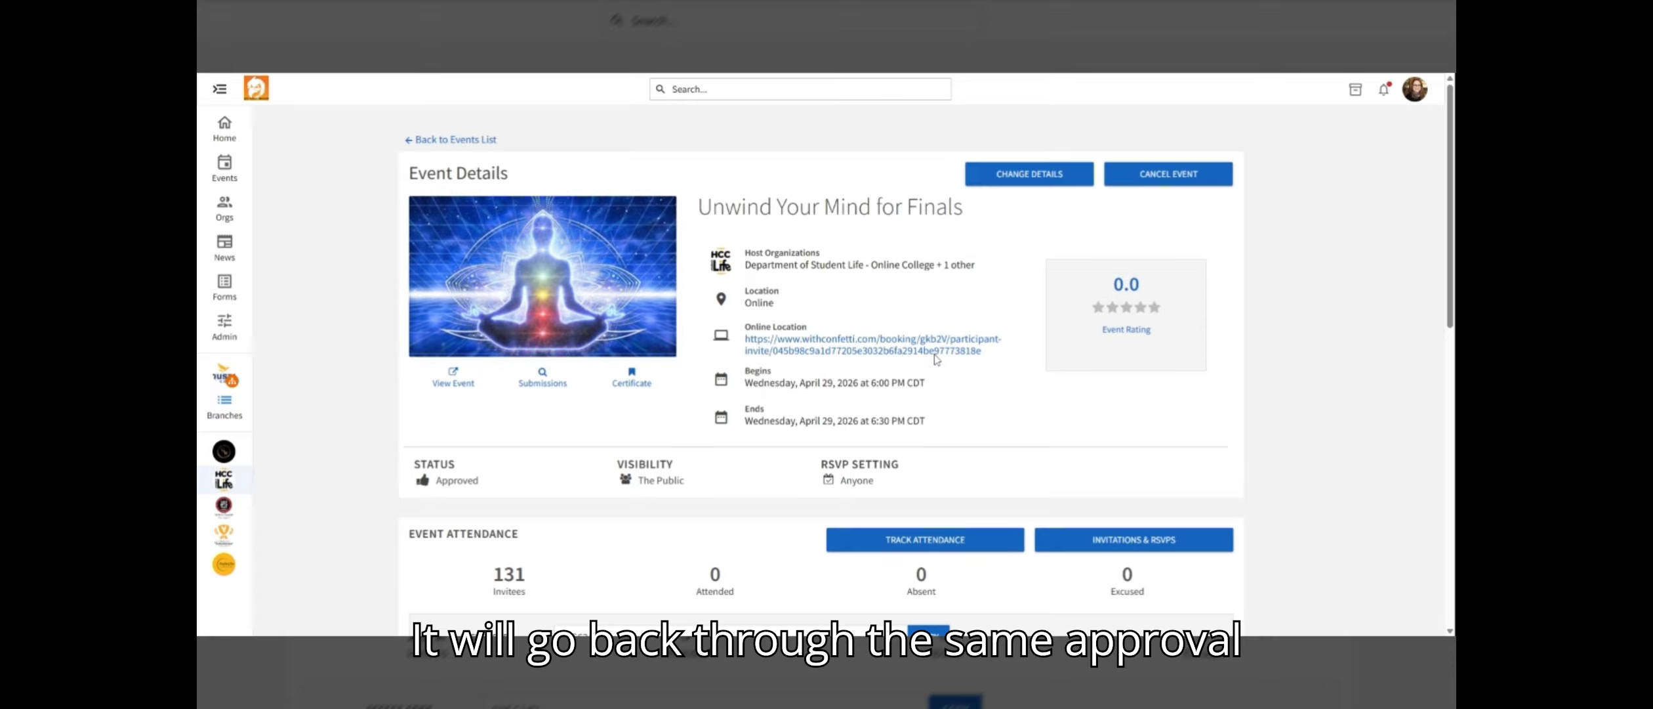